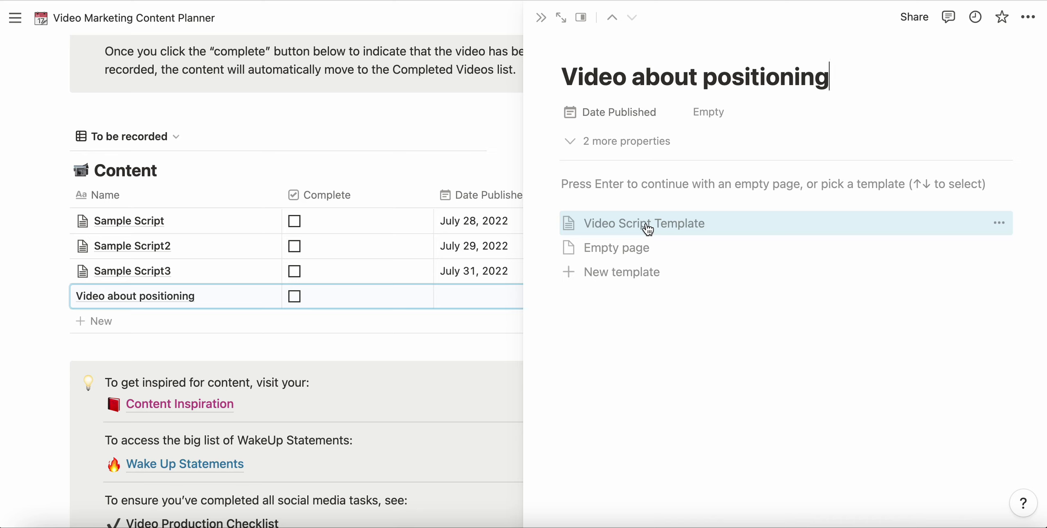
# Step: Apply the Video Script Template to the "Video about positioning" page and skim through its sections
pyautogui.click(620, 227)
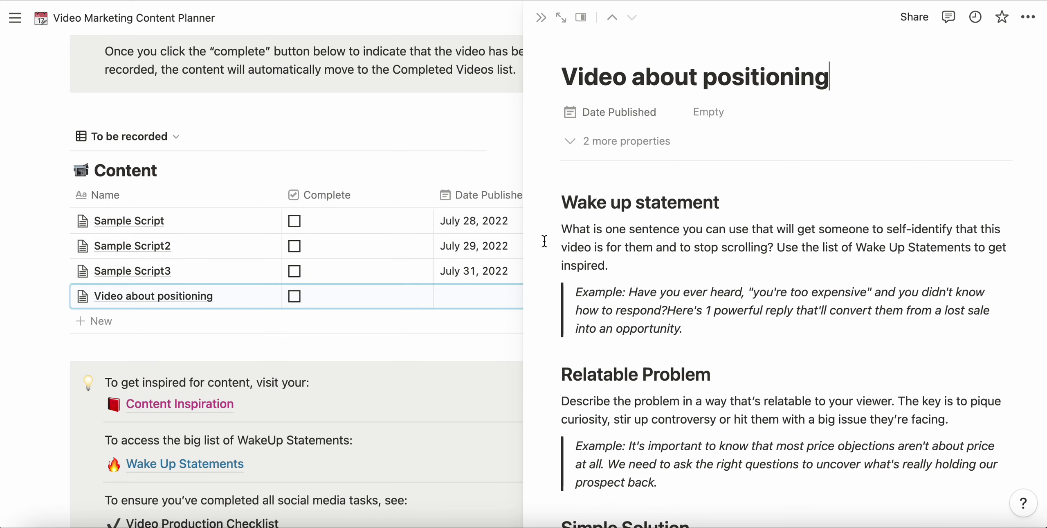
pyautogui.scroll(-3, 649, 251)
pyautogui.scroll(-15, 649, 251)
pyautogui.scroll(10, 650, 251)
pyautogui.scroll(9, 649, 252)
# Step: Try overwriting the guidance and example under the Wake up statement heading with "Type over top of it"
pyautogui.moveTo(564, 234); pyautogui.dragTo(686, 330)
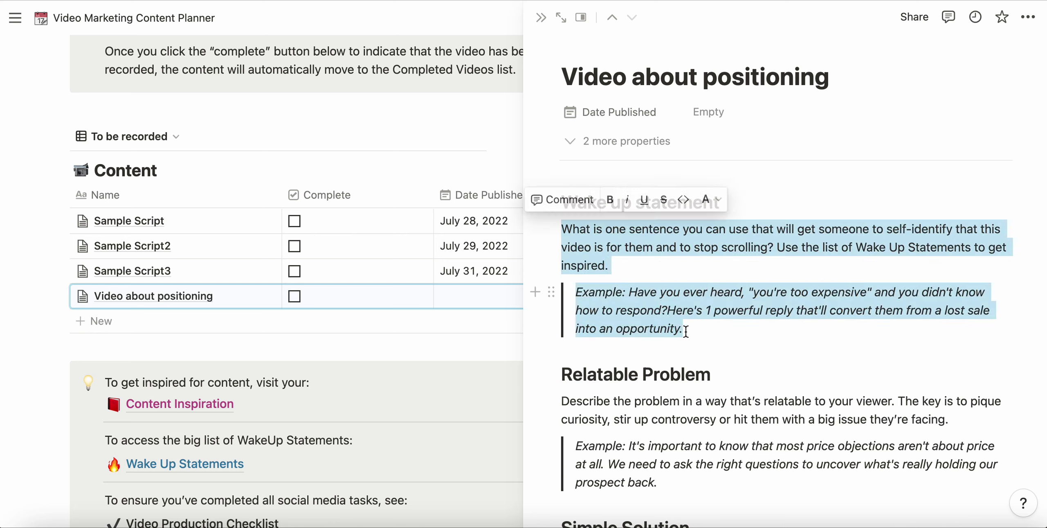
pyautogui.write('Type over top of it')
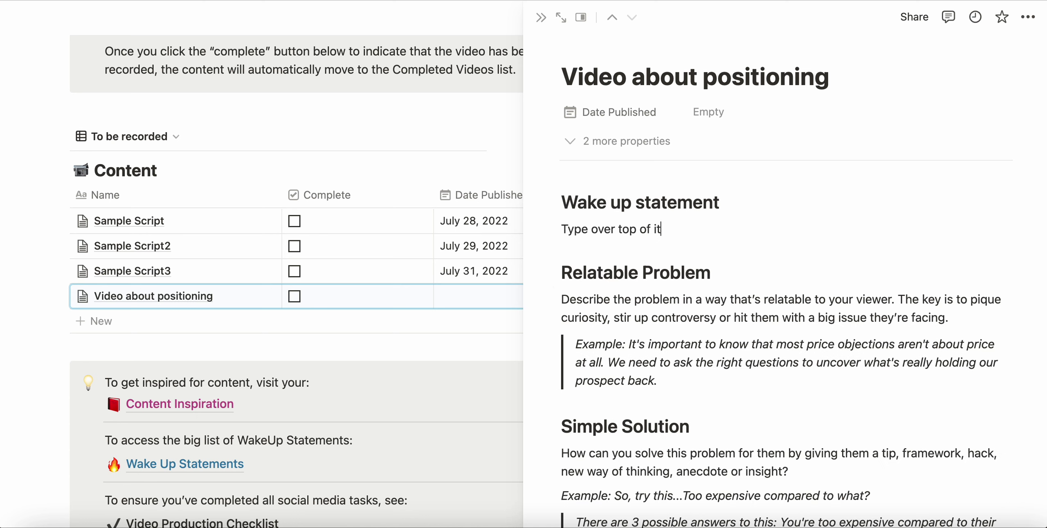
# Step: Undo the overwrite so the template guidance and example under Wake up statement are restored
pyautogui.press('BackSpace')
pyautogui.press('BackSpace')
pyautogui.press('BackSpace')
pyautogui.press('BackSpace')
pyautogui.press('BackSpace')
pyautogui.press('BackSpace')
pyautogui.press('BackSpace')
pyautogui.press('BackSpace')
pyautogui.press('BackSpace')
pyautogui.press('super+z')
pyautogui.press('super+z')
pyautogui.click(751, 340)
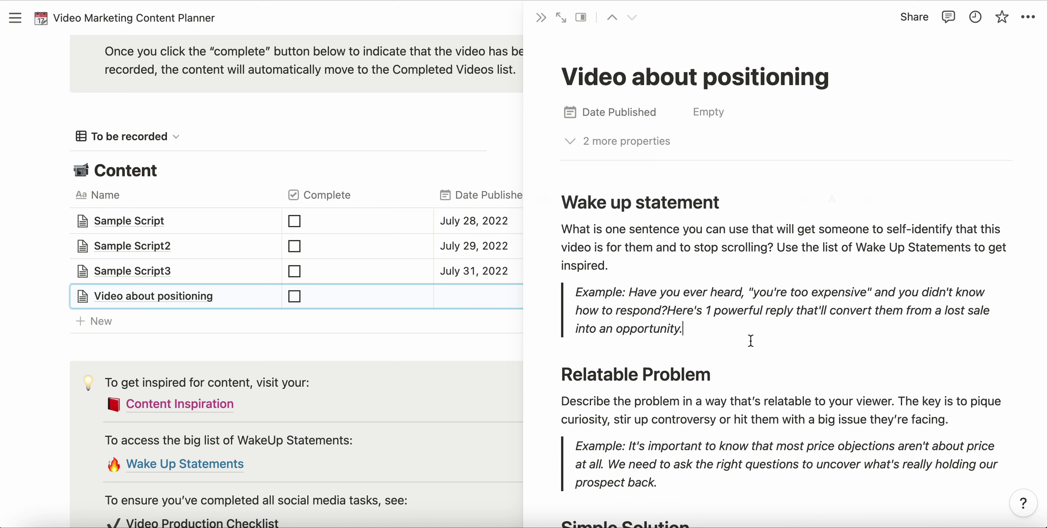
# Step: Review the script template's guidance from Wake up statement through Simple Solution, Proof, Call to Action, Description and Hashtags
pyautogui.scroll(-3, 751, 340)
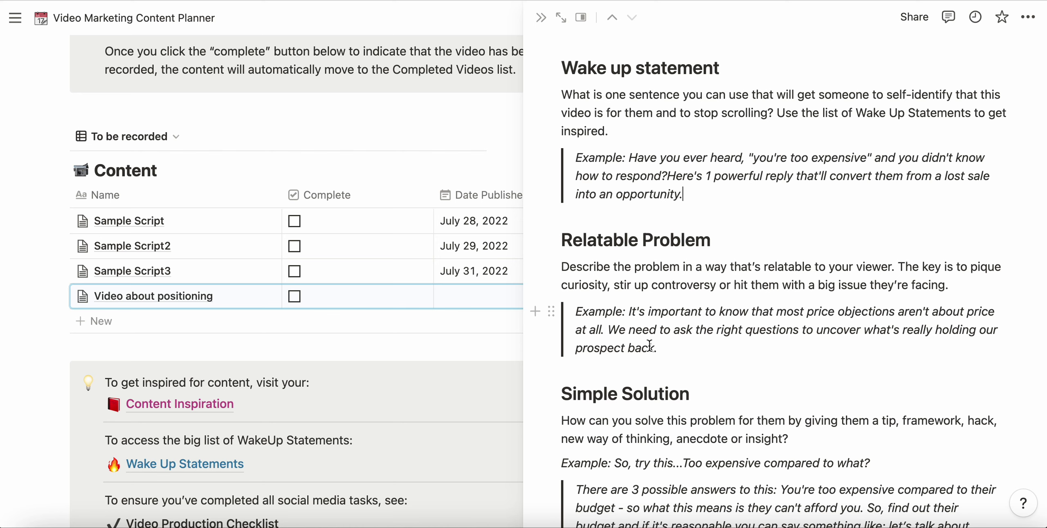
pyautogui.scroll(-10, 649, 346)
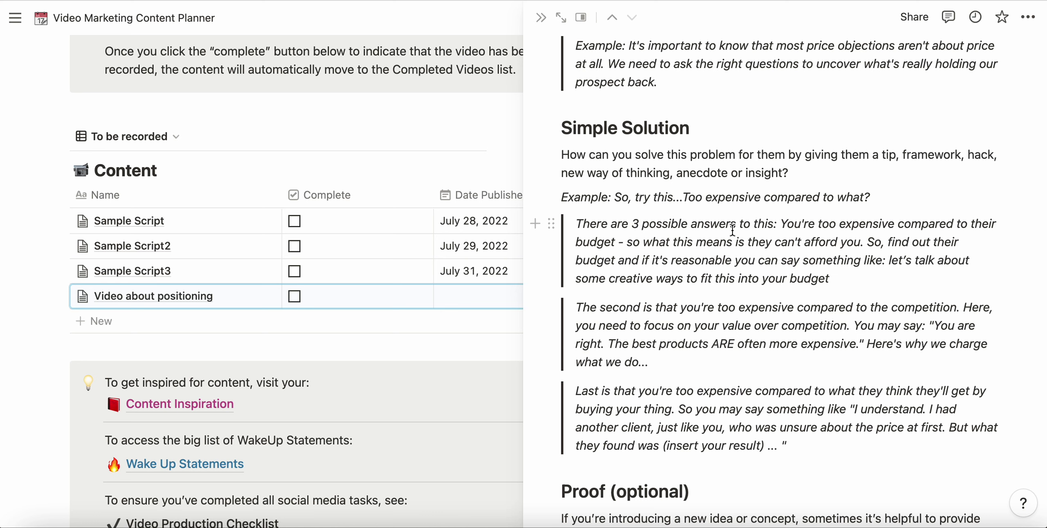
pyautogui.scroll(-5, 732, 230)
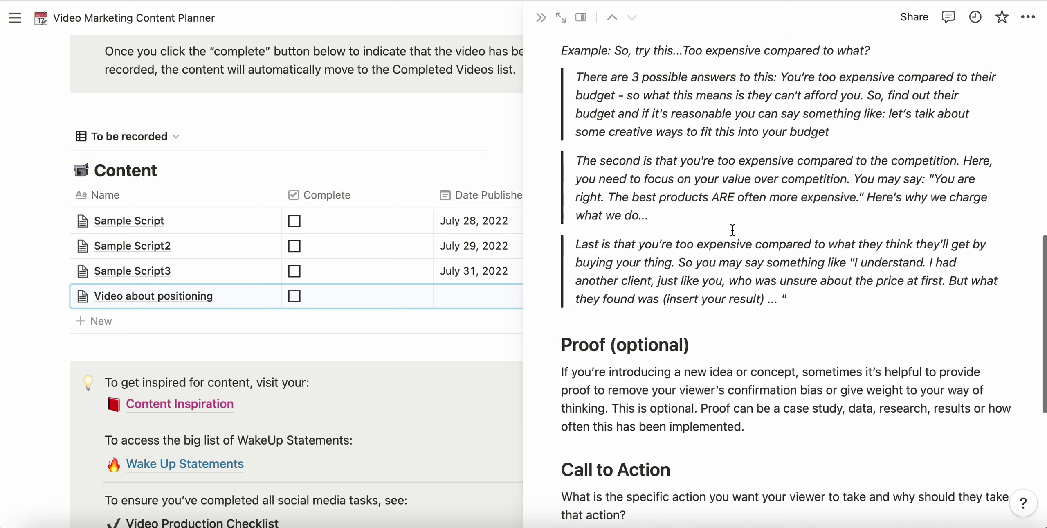
pyautogui.scroll(-3, 732, 231)
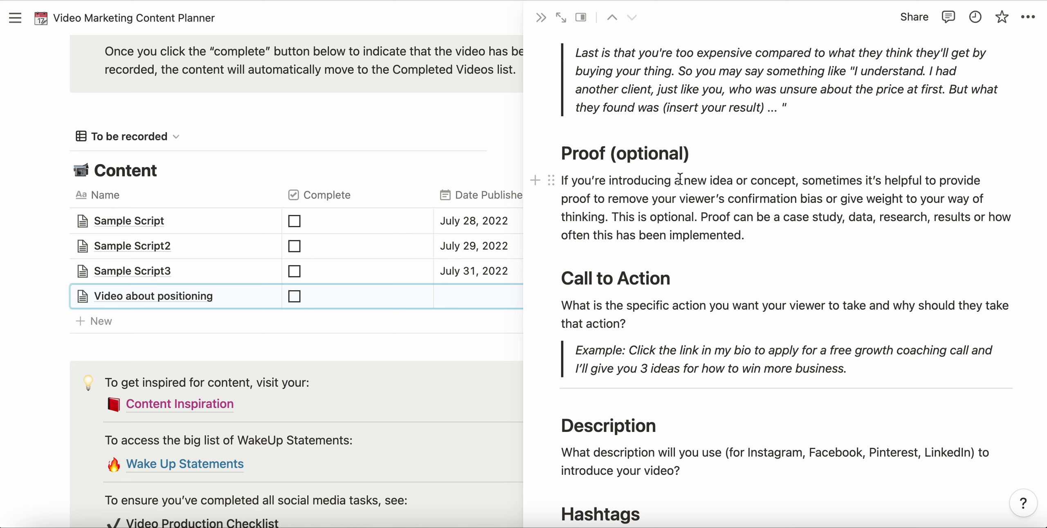
pyautogui.scroll(3, 660, 165)
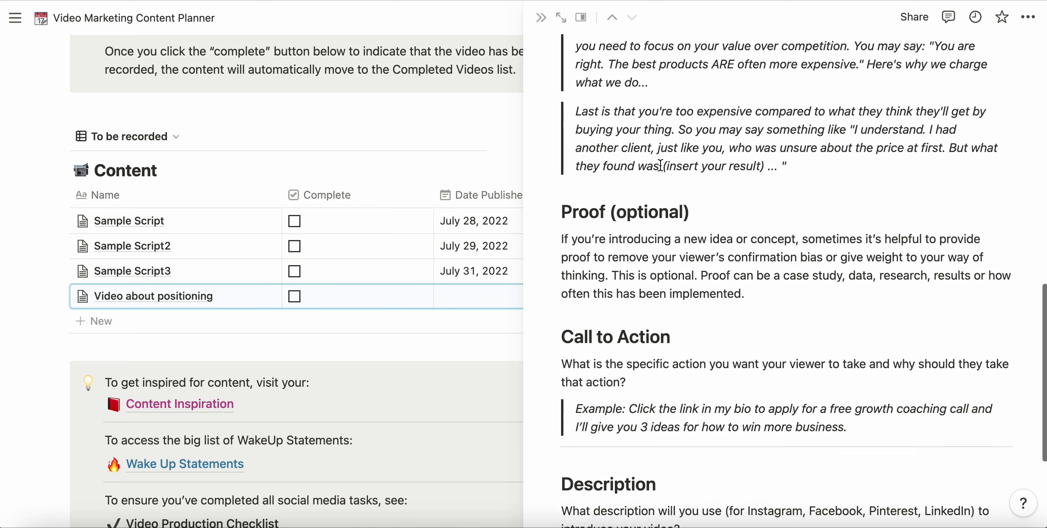
pyautogui.scroll(-6, 704, 222)
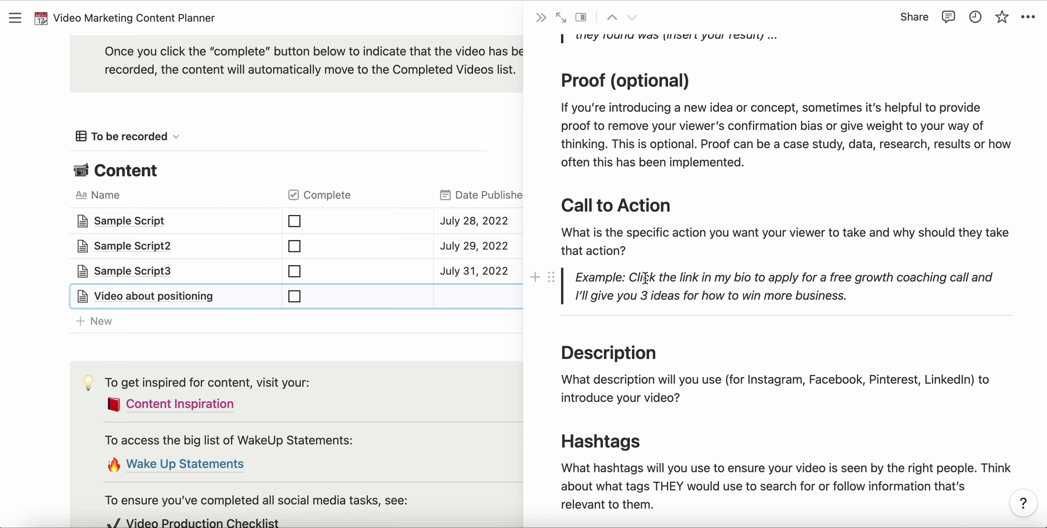
pyautogui.scroll(-1, 645, 278)
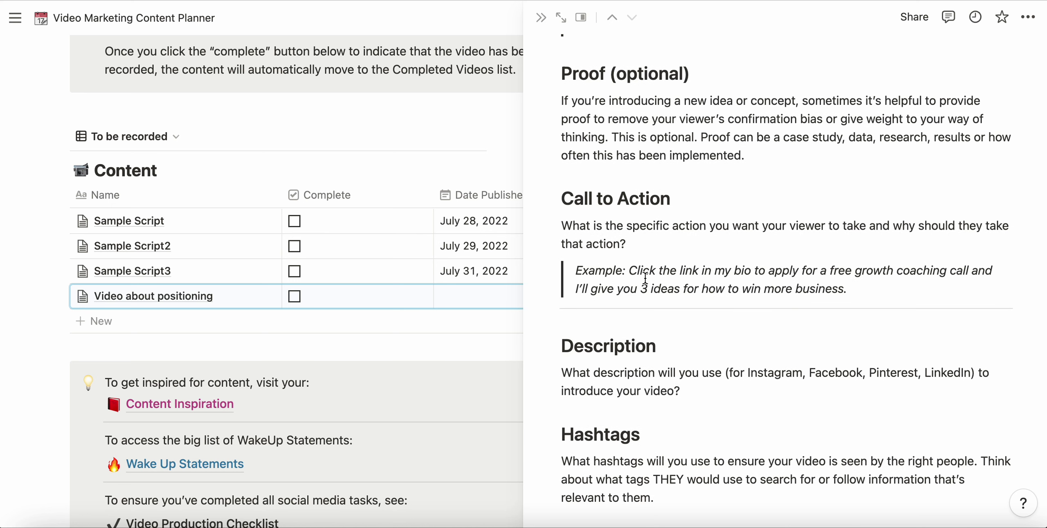
pyautogui.scroll(-3, 645, 278)
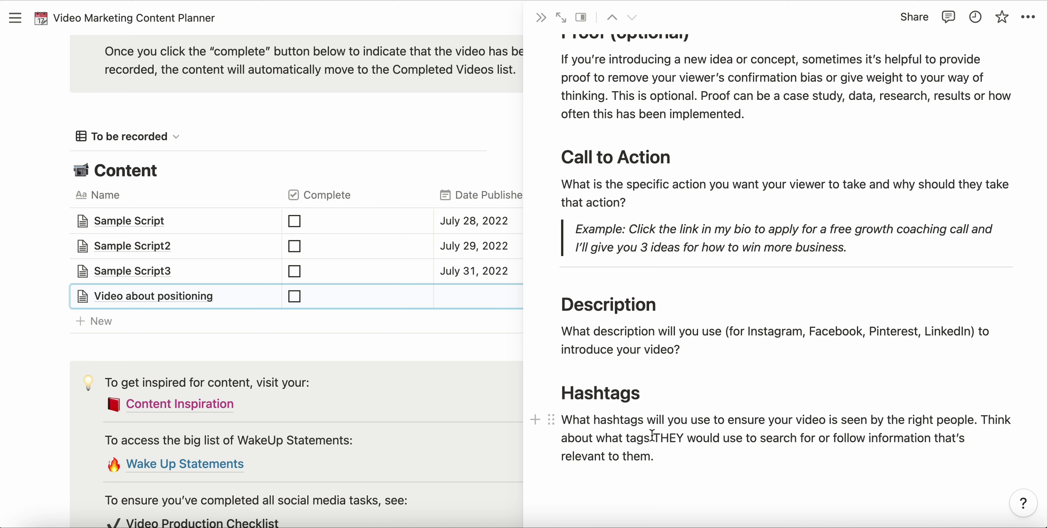
pyautogui.scroll(15, 662, 462)
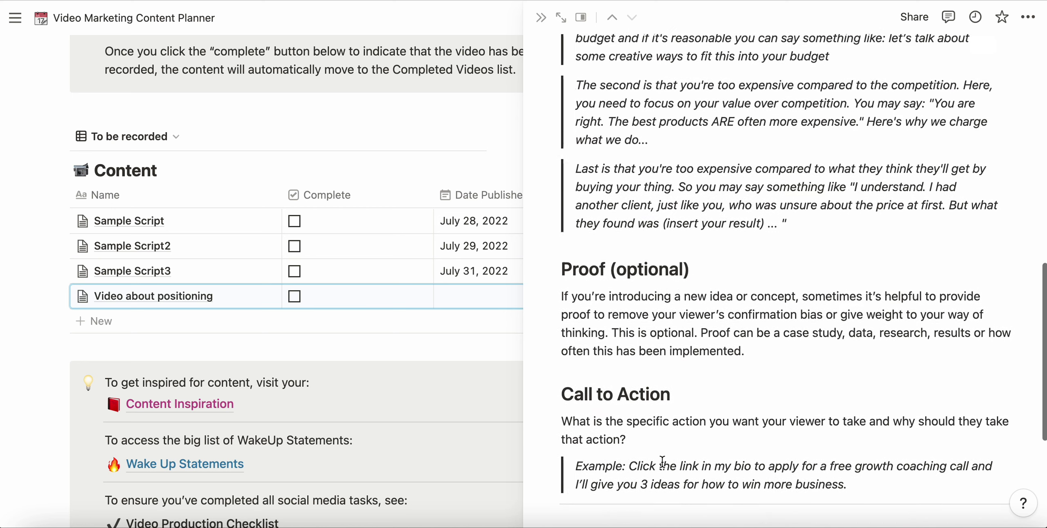
pyautogui.scroll(4, 663, 461)
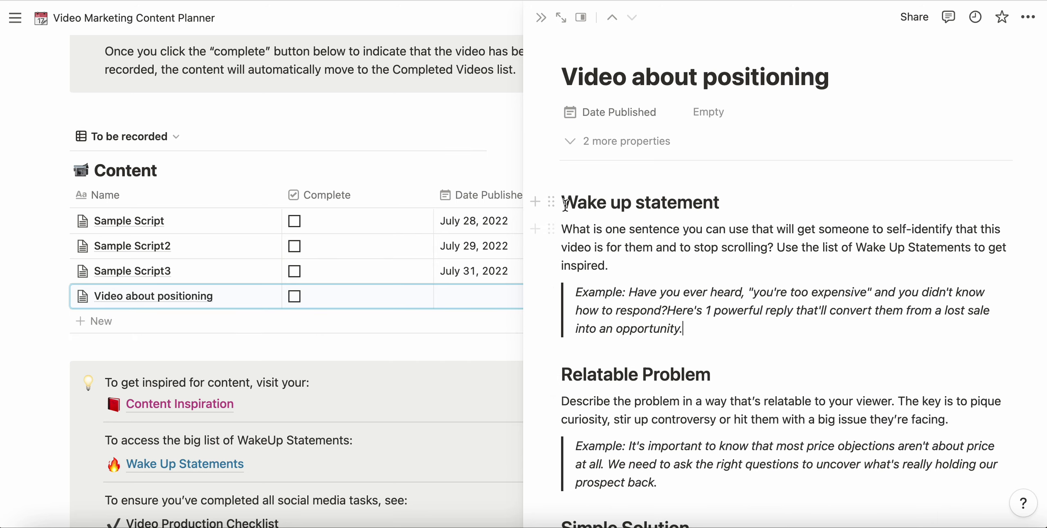
# Step: Replace the entire template content, from the Wake up statement heading onward, with "Entire video script goes here"
pyautogui.moveTo(564, 205); pyautogui.dragTo(785, 503)
pyautogui.write('Entire video script goes here')
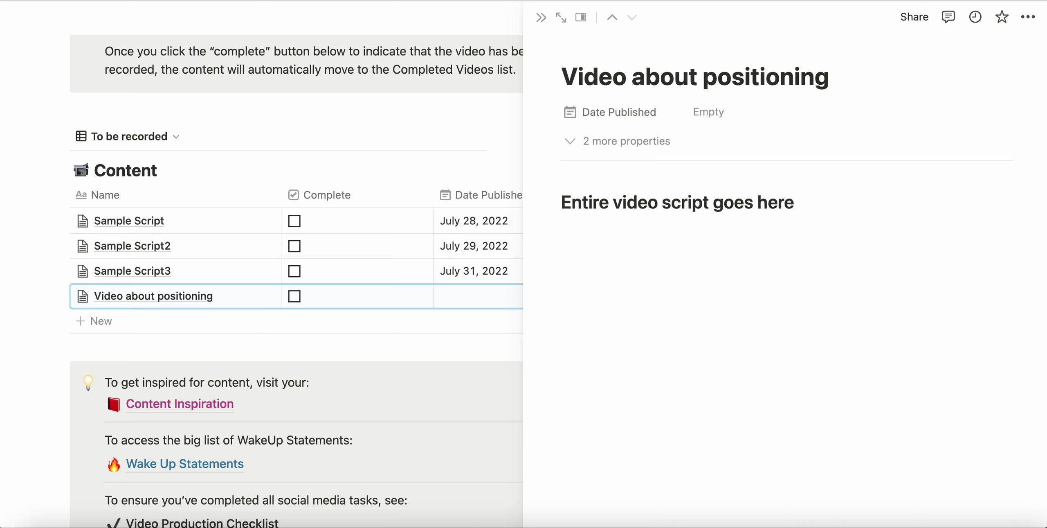
pyautogui.click(427, 344)
pyautogui.click(468, 327)
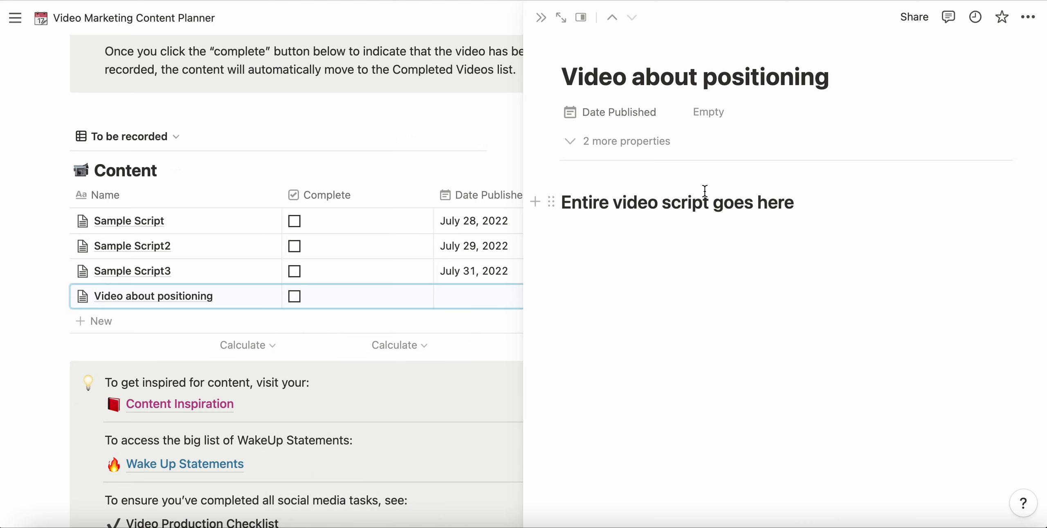
# Step: Close the "Video about positioning" page, reopen it from the Content table to check the script, and close it again
pyautogui.click(540, 17)
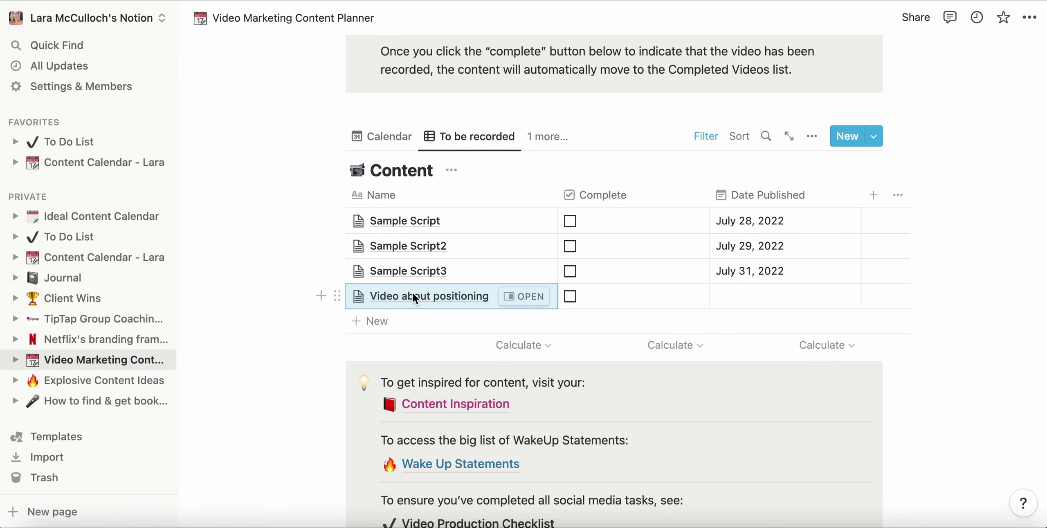
pyautogui.click(525, 296)
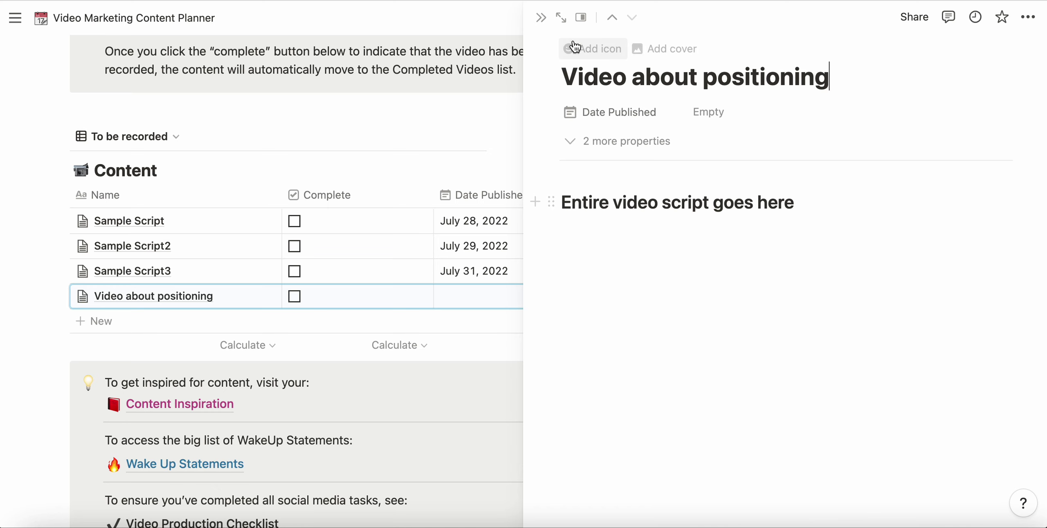
pyautogui.click(541, 17)
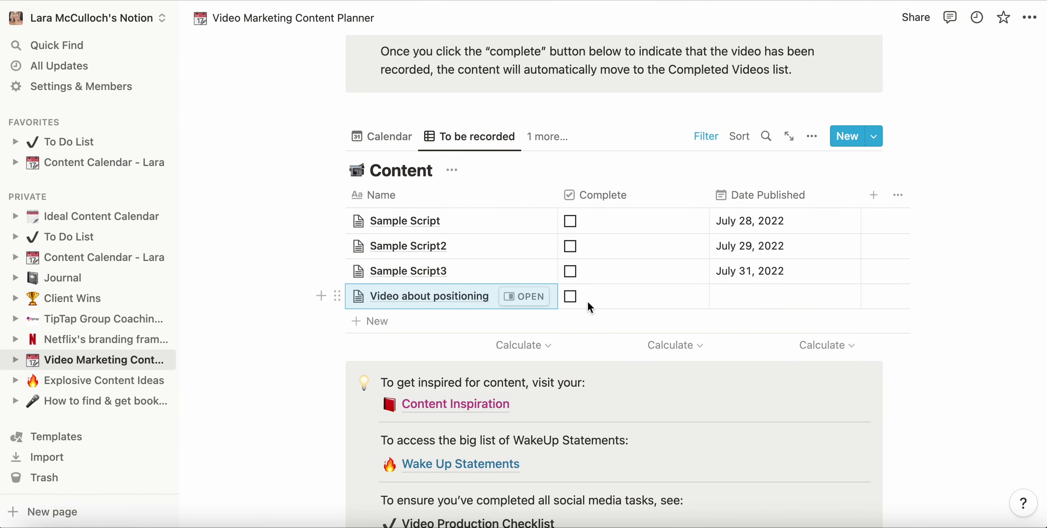
# Step: Set the Date Published of "Video about positioning" to July 28, 2022
pyautogui.click(751, 297)
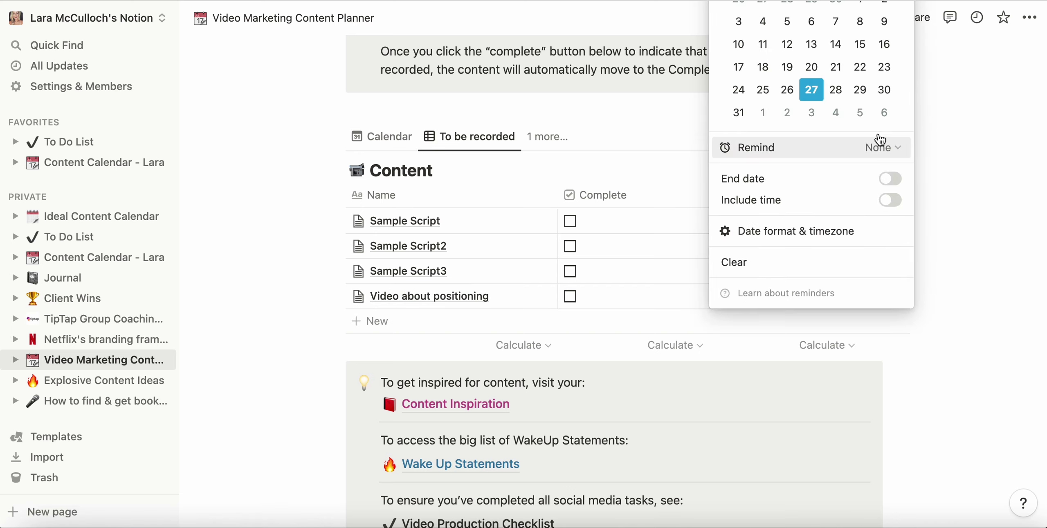
pyautogui.click(836, 90)
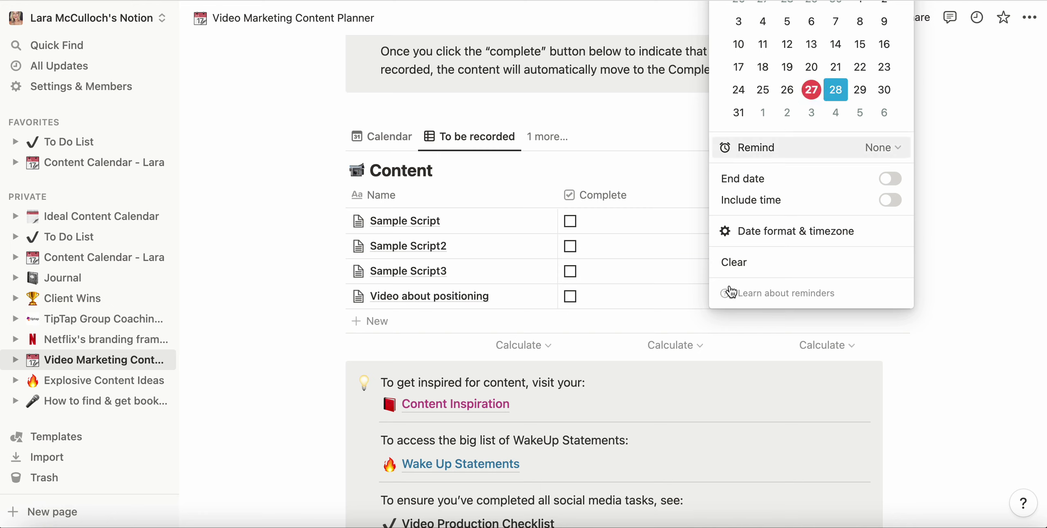
pyautogui.click(960, 263)
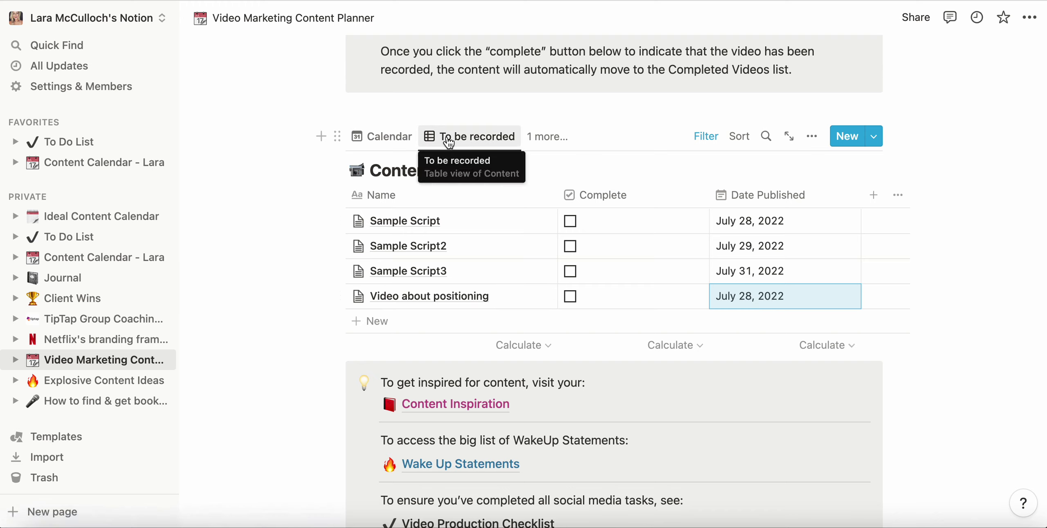
# Step: Reschedule "Video about positioning" to August 1 in the Calendar view and return to the To be recorded view
pyautogui.click(383, 140)
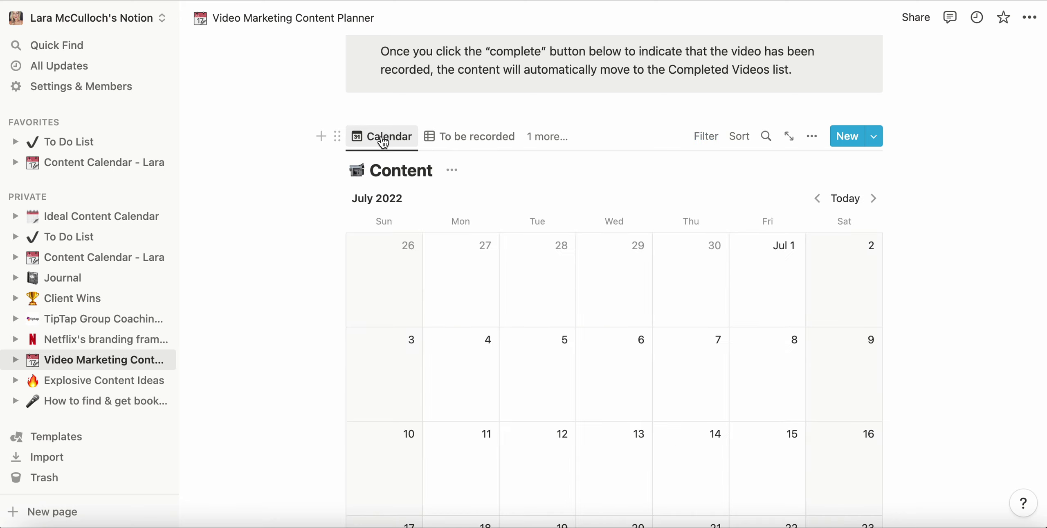
pyautogui.scroll(-7, 566, 211)
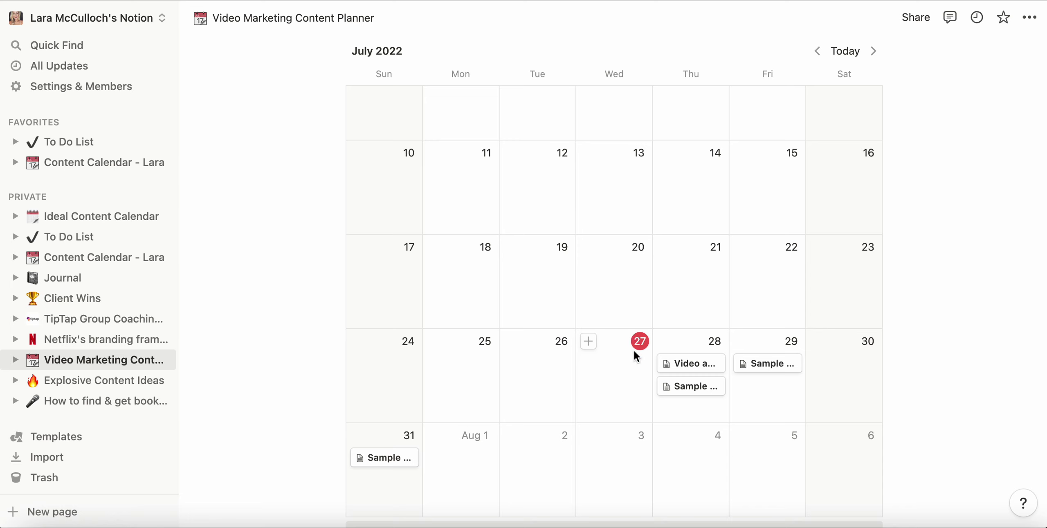
pyautogui.scroll(-2, 625, 361)
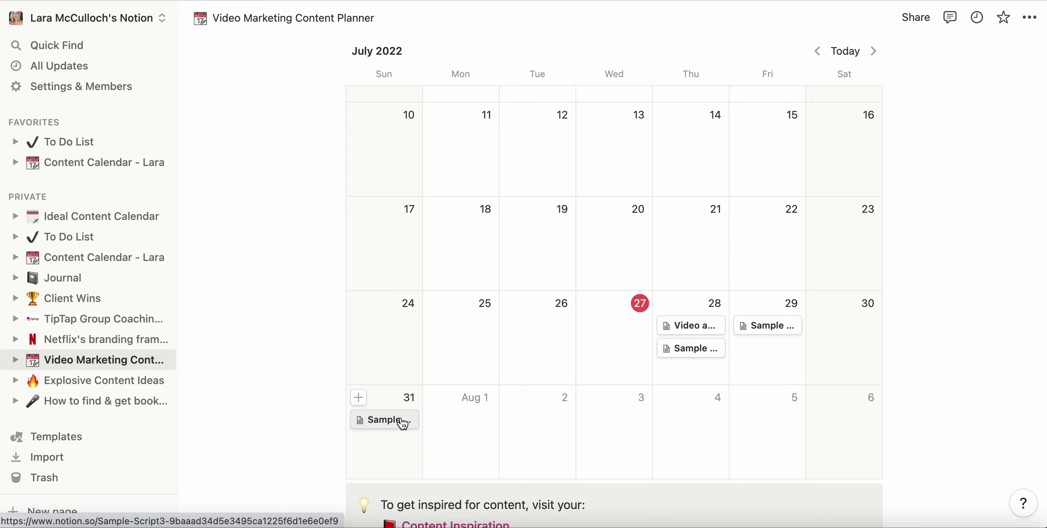
pyautogui.moveTo(694, 354)
pyautogui.mouseDown()
pyautogui.moveTo(586, 428)
pyautogui.moveTo(466, 422)
pyautogui.moveTo(702, 360)
pyautogui.mouseUp()
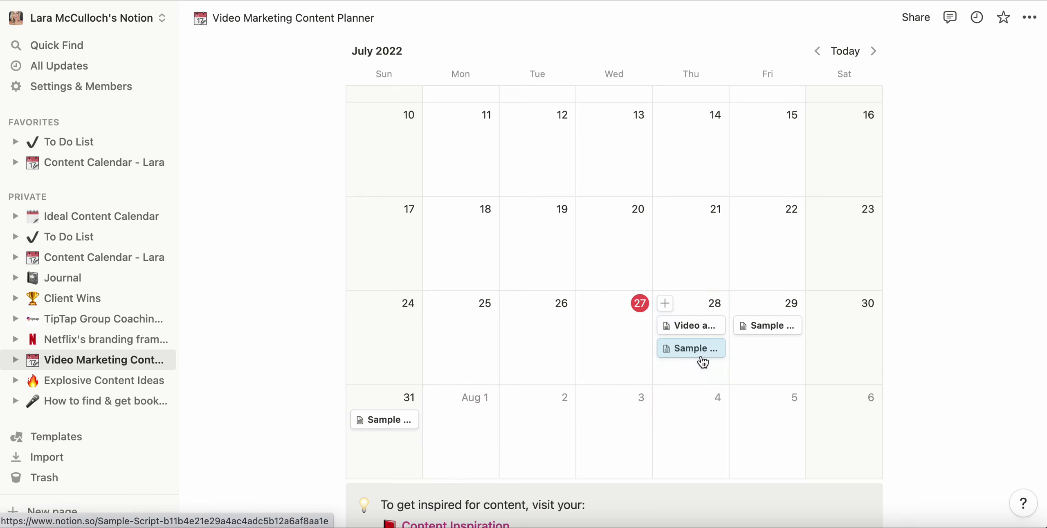
pyautogui.moveTo(694, 327); pyautogui.dragTo(472, 422)
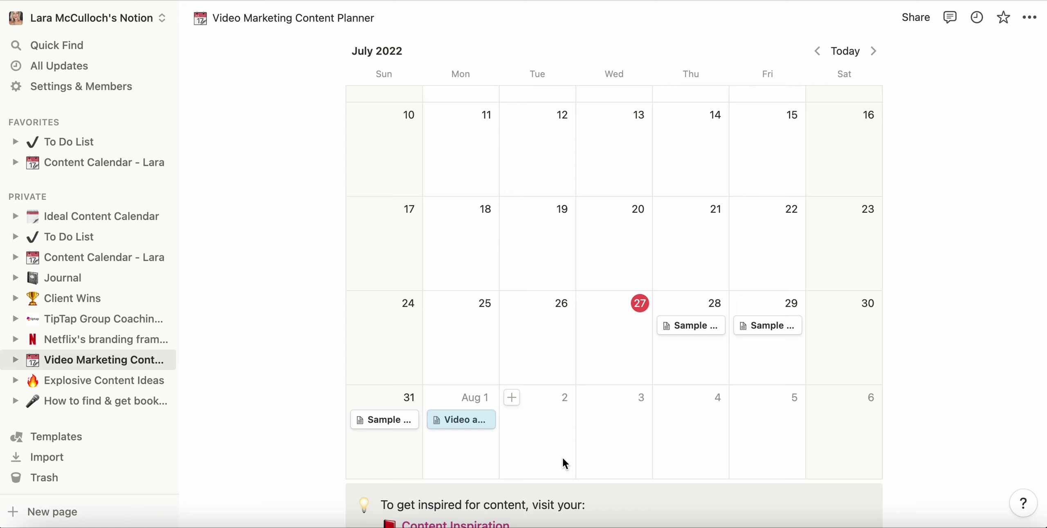
pyautogui.scroll(6, 563, 458)
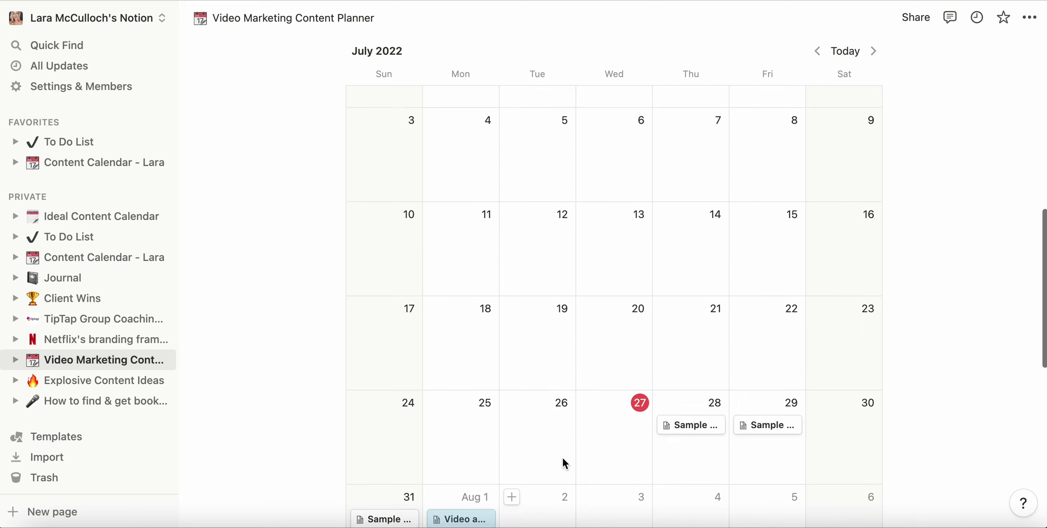
pyautogui.click(470, 220)
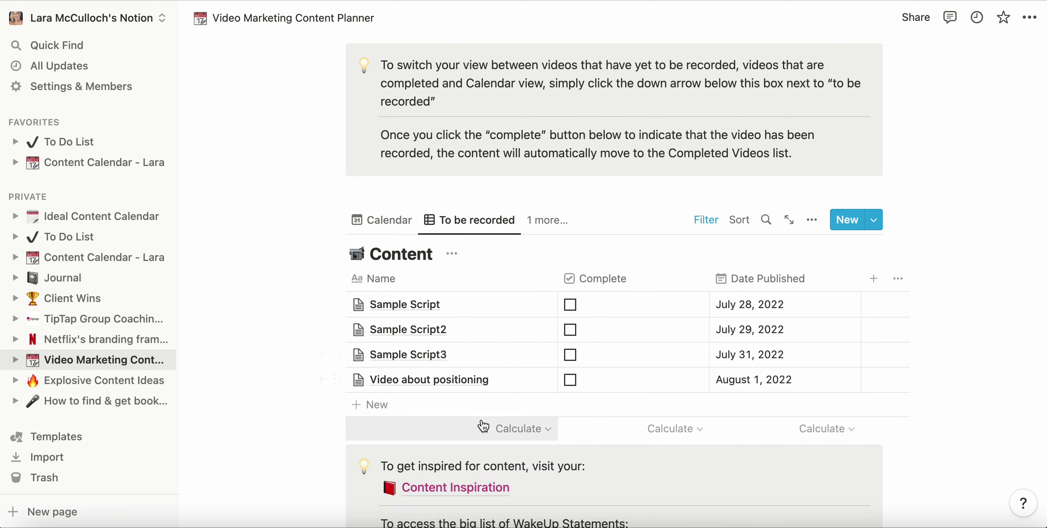
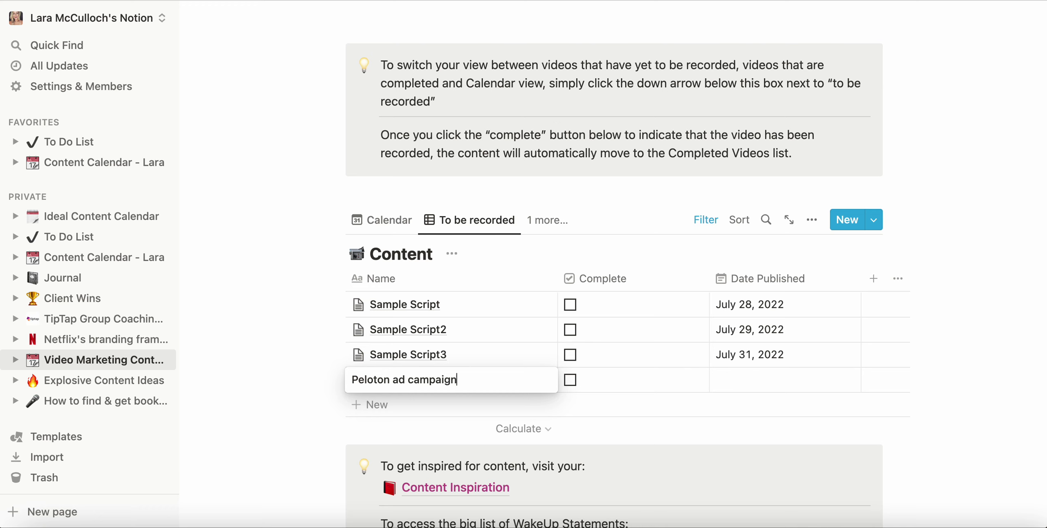
# Step: Confirm the name "Peloton ad campaign" for the new Content entry, and delete that entry from the table
pyautogui.press('Return')
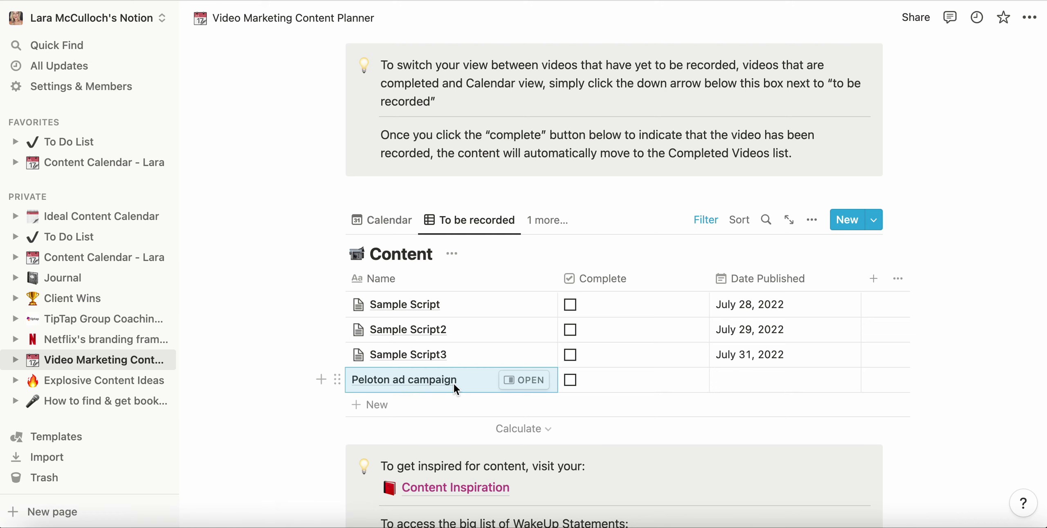
pyautogui.scroll(-1, 361, 381)
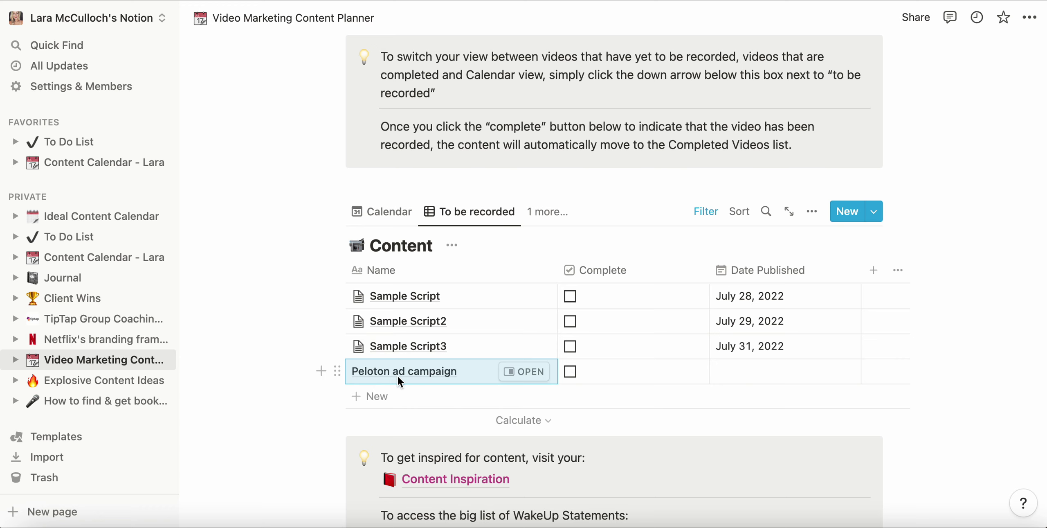
pyautogui.rightClick(479, 371)
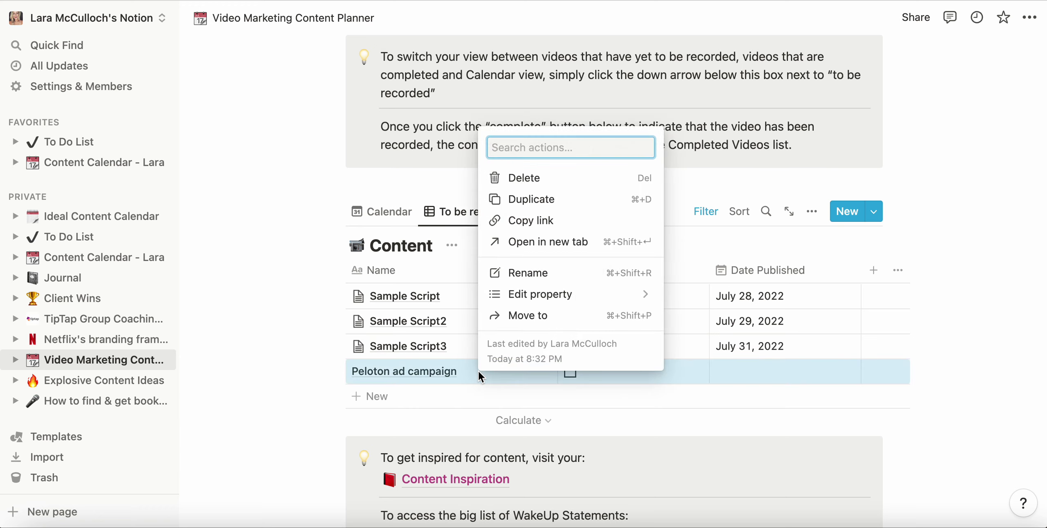
pyautogui.click(535, 180)
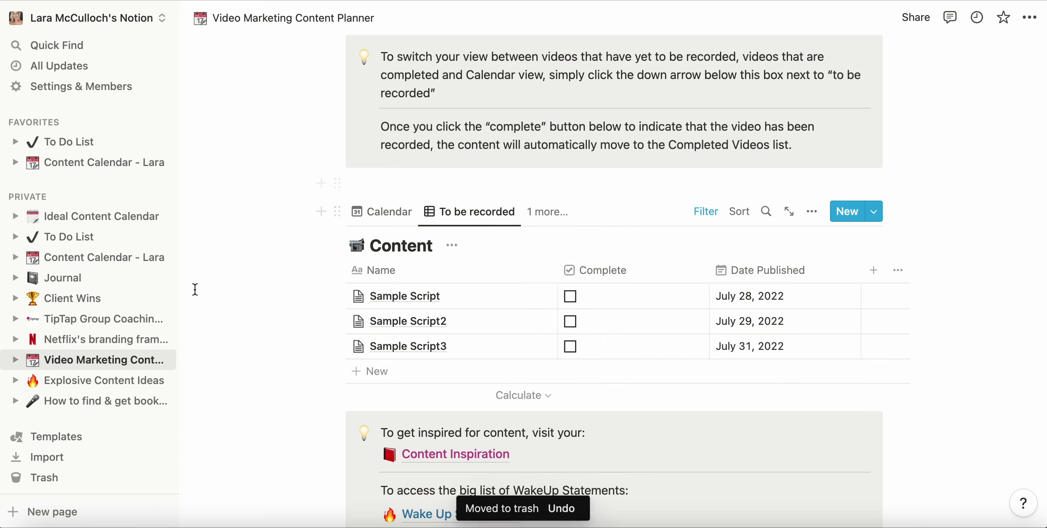
pyautogui.scroll(-2, 251, 300)
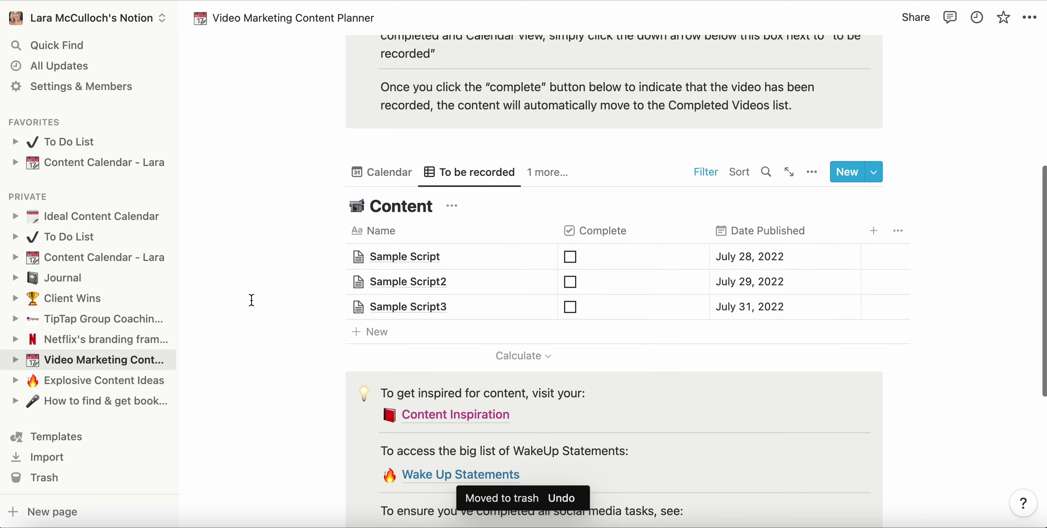
# Step: Open the Wake Up Statements page from the planner and look through its statements and their statement types
pyautogui.scroll(-2, 252, 300)
pyautogui.scroll(5, 251, 300)
pyautogui.scroll(-10, 252, 300)
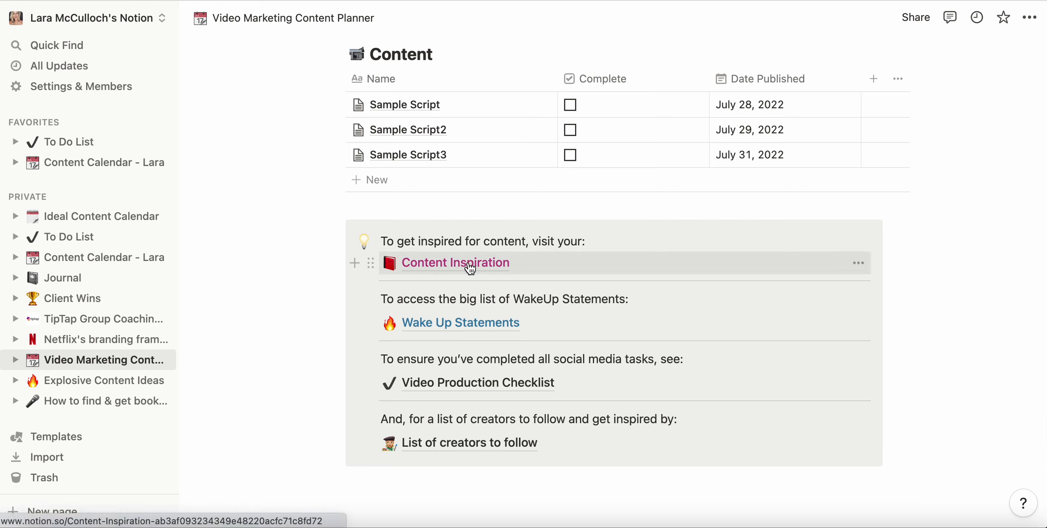
pyautogui.click(445, 327)
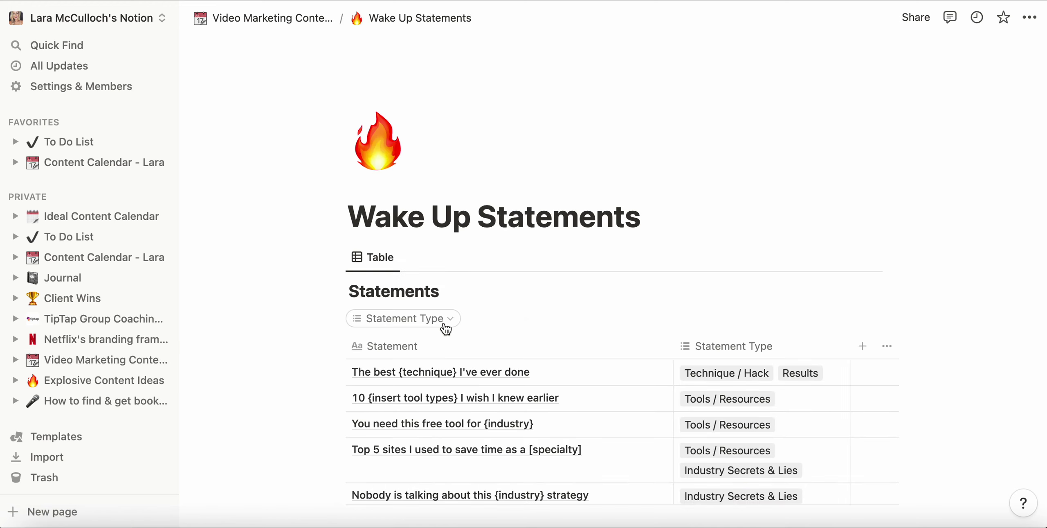
pyautogui.scroll(-4, 606, 285)
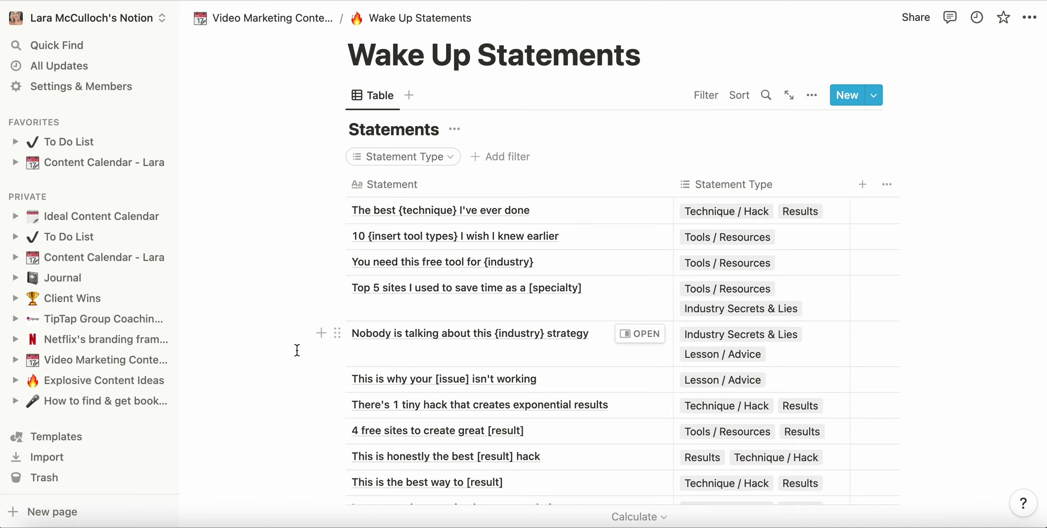
pyautogui.scroll(-3, 297, 350)
pyautogui.scroll(2, 297, 350)
pyautogui.scroll(-15, 297, 349)
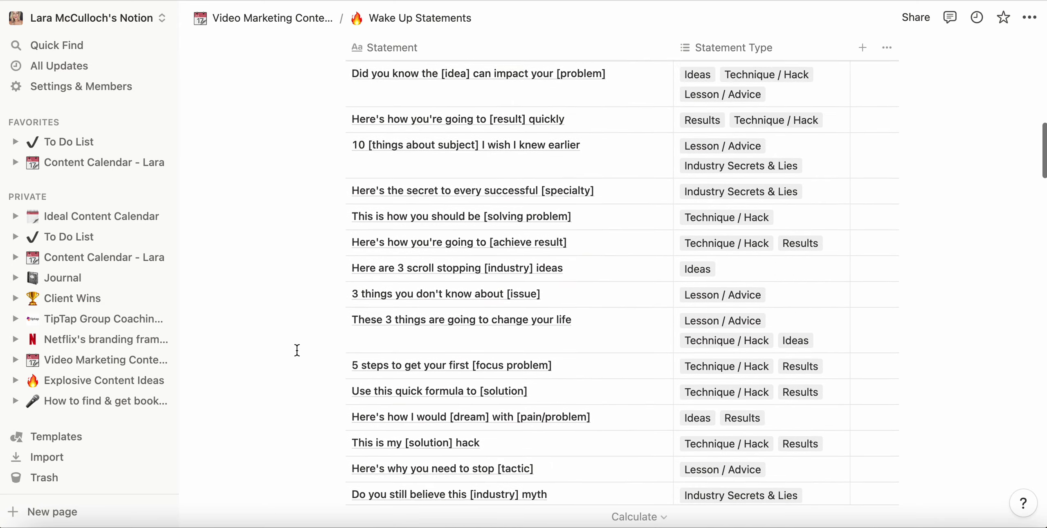
pyautogui.scroll(-20, 297, 350)
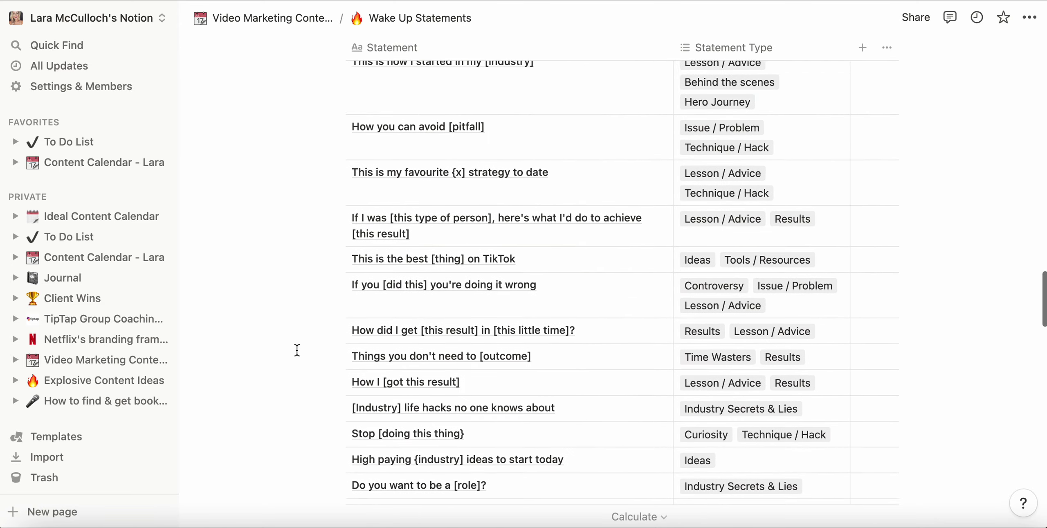
pyautogui.scroll(-8, 297, 350)
pyautogui.scroll(20, 297, 349)
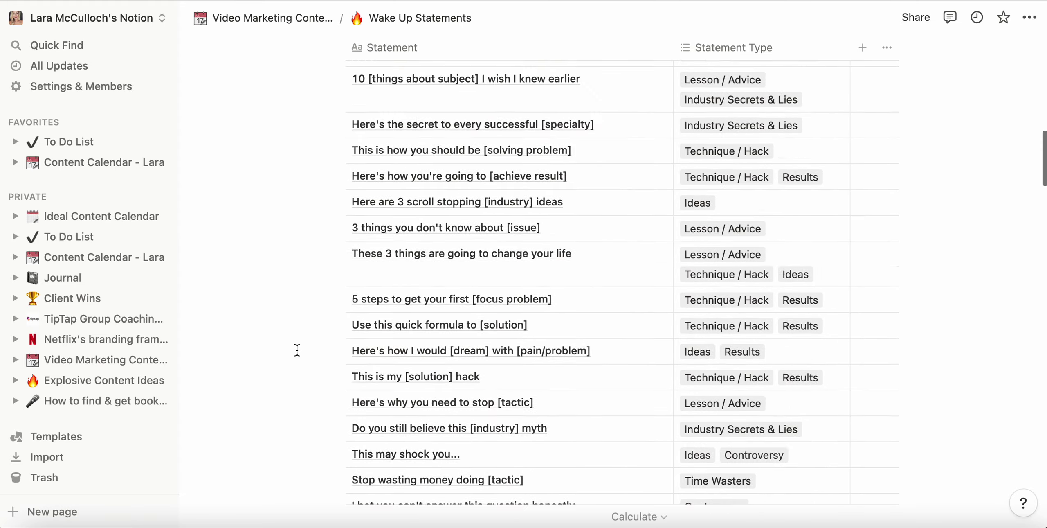
pyautogui.scroll(10, 297, 350)
pyautogui.scroll(-4, 297, 350)
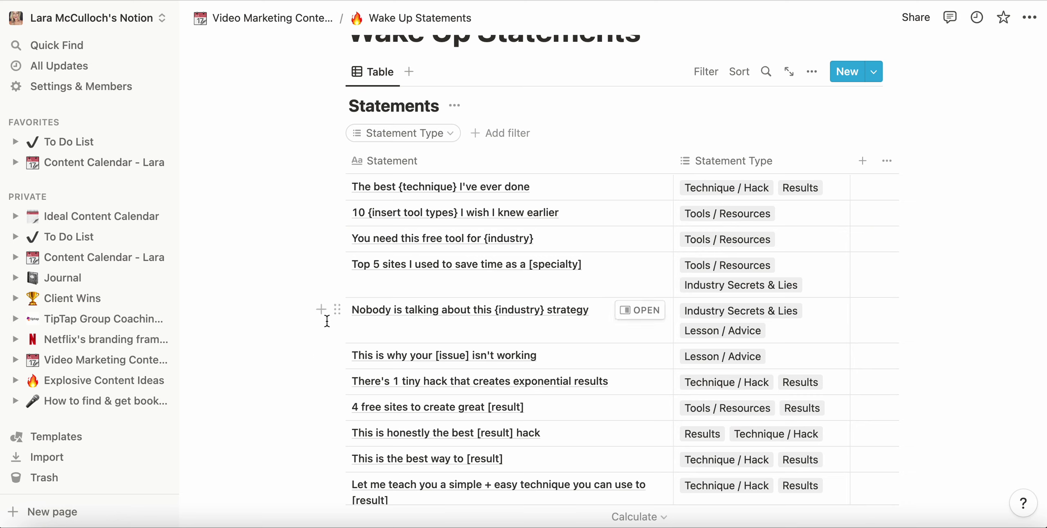
# Step: Filter the Statements table to show only entries whose Statement Type contains Tools / Resources
pyautogui.click(437, 140)
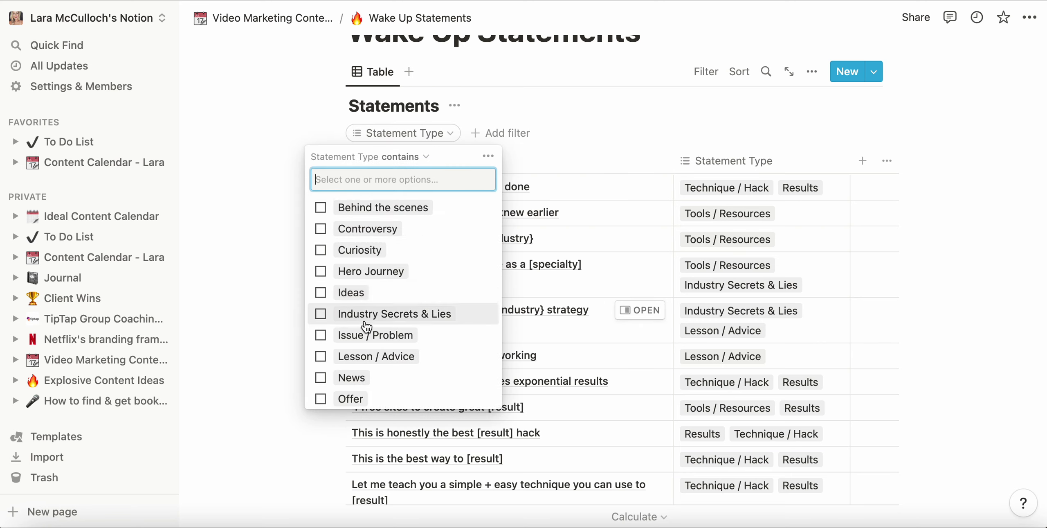
pyautogui.scroll(-4, 366, 329)
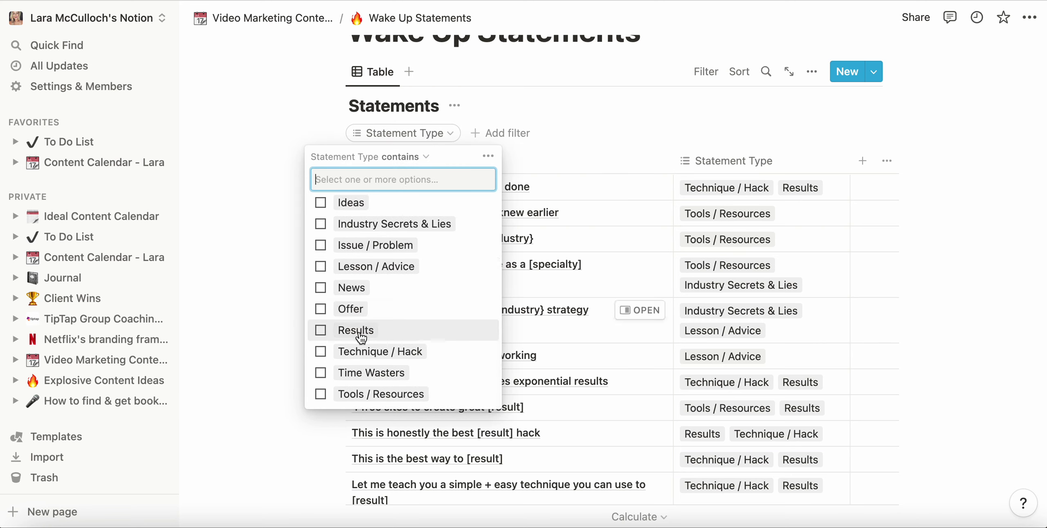
pyautogui.click(323, 397)
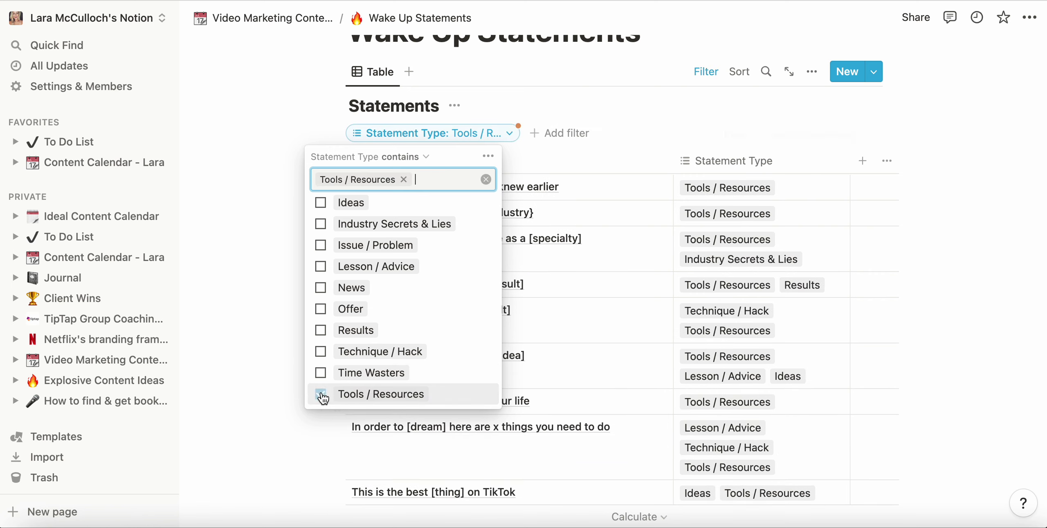
pyautogui.click(270, 356)
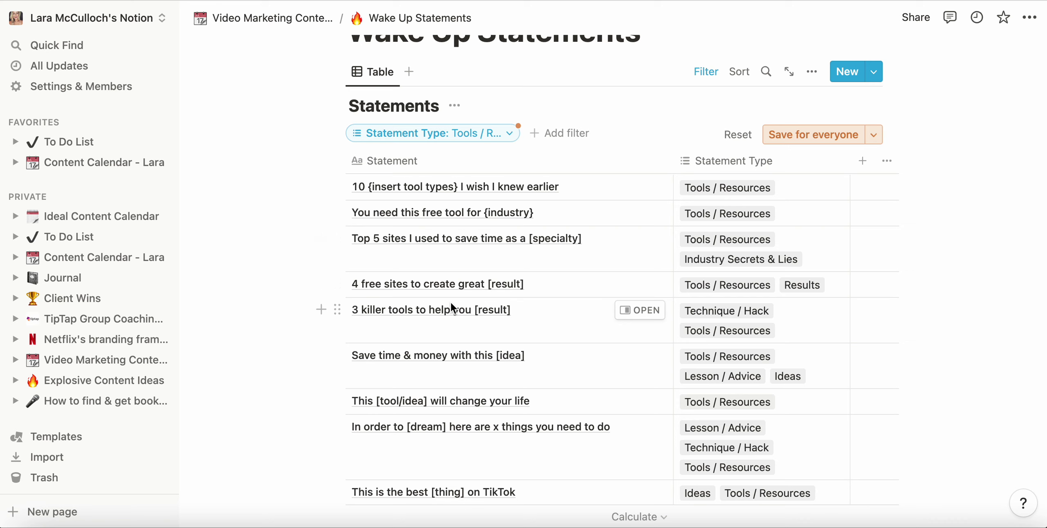
# Step: Remove Tools / Resources from the Statement Type filter and look over the unfiltered Statements table
pyautogui.click(510, 134)
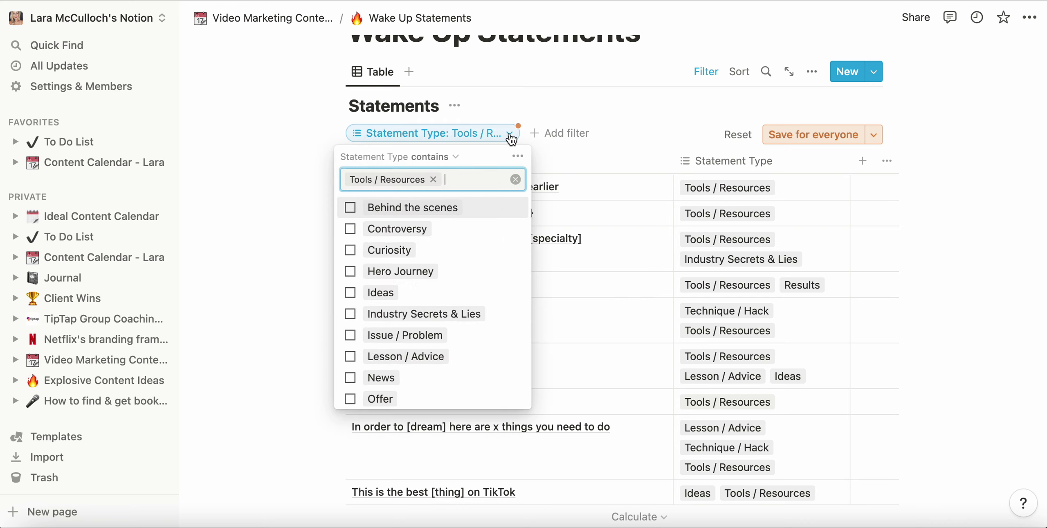
pyautogui.click(434, 179)
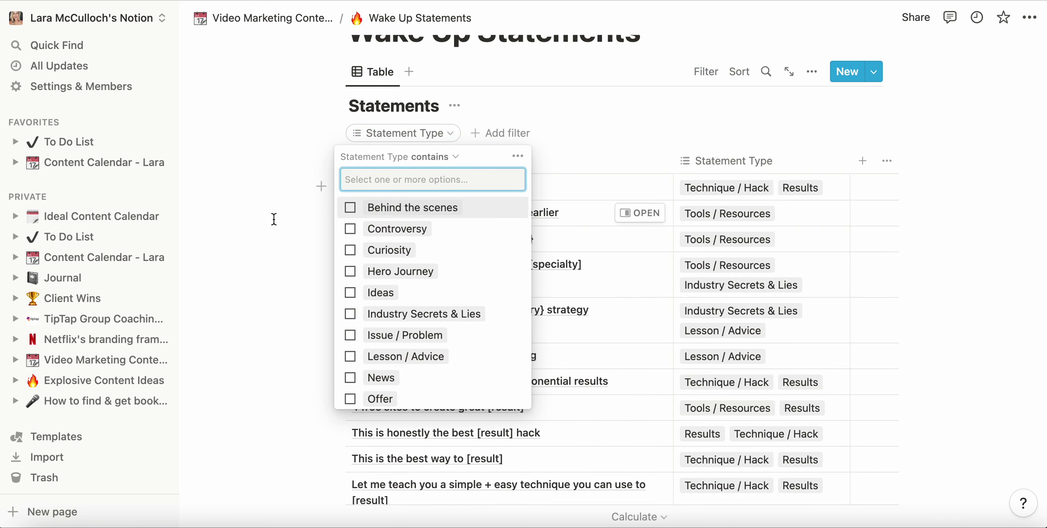
pyautogui.click(273, 202)
pyautogui.scroll(-5, 275, 237)
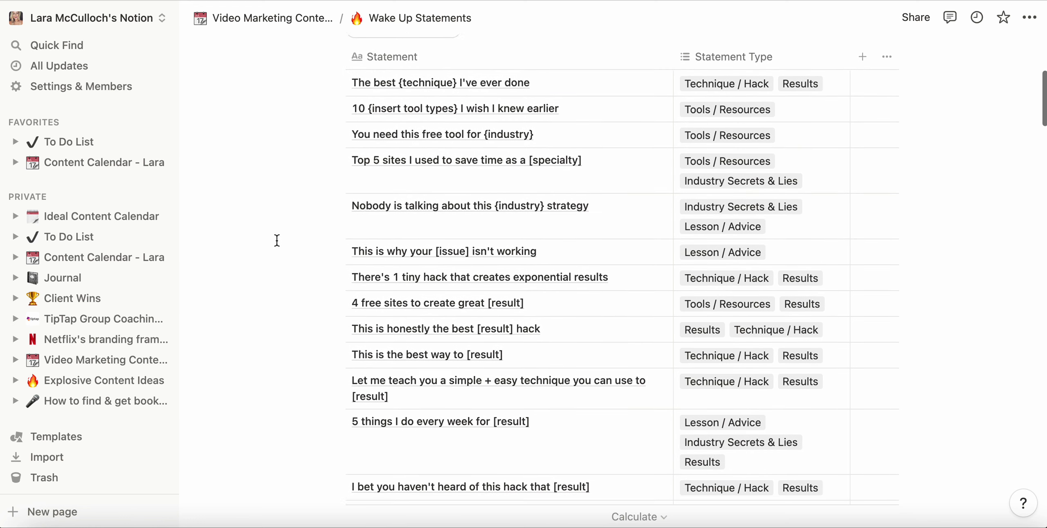
pyautogui.scroll(10, 752, 423)
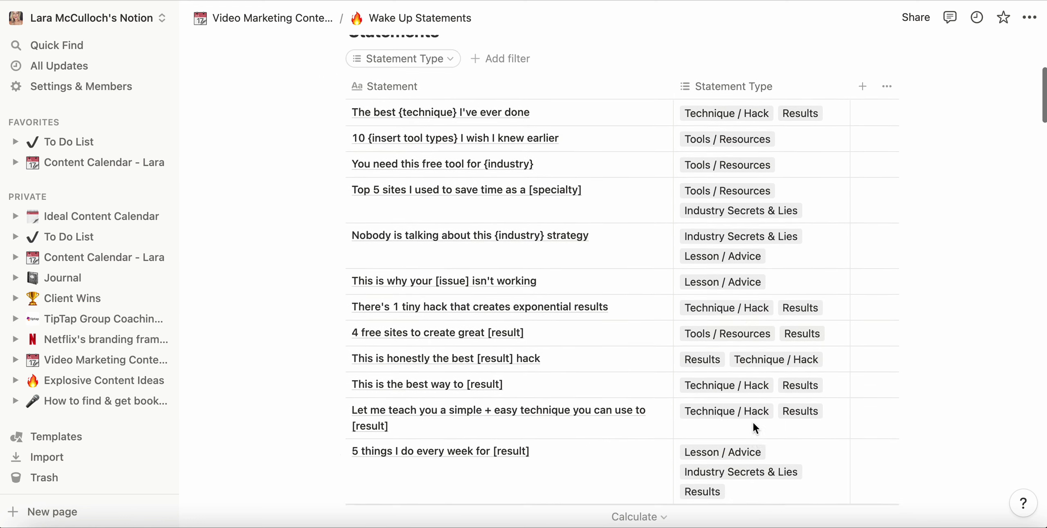
# Step: Return to the Video Marketing Content Planner, open List of creators to follow, and look through the creators and their industries
pyautogui.click(301, 19)
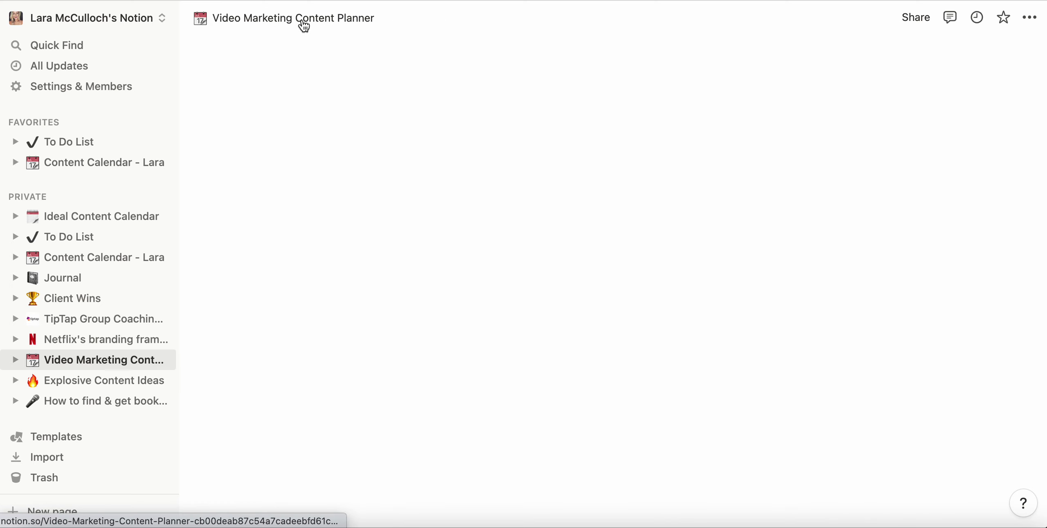
pyautogui.scroll(-10, 474, 322)
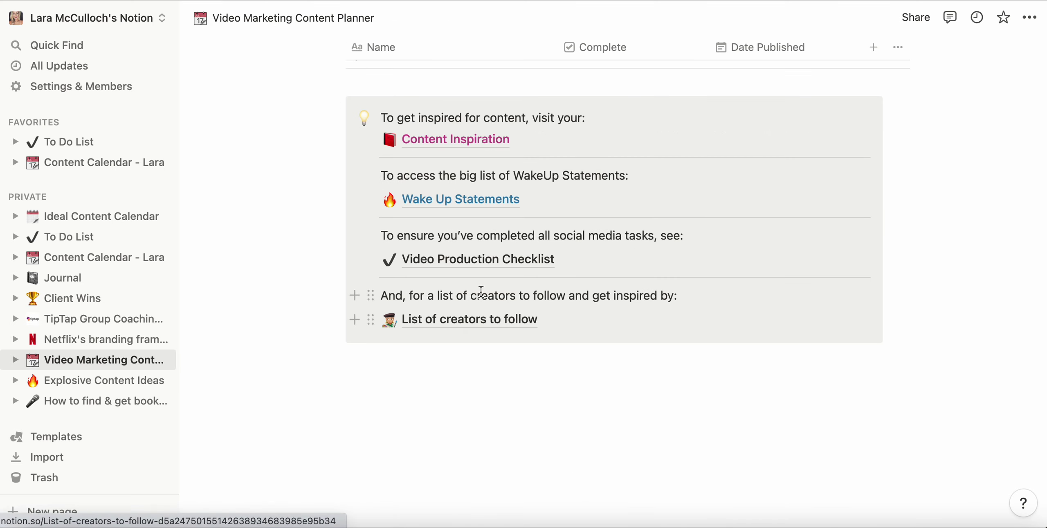
pyautogui.click(477, 323)
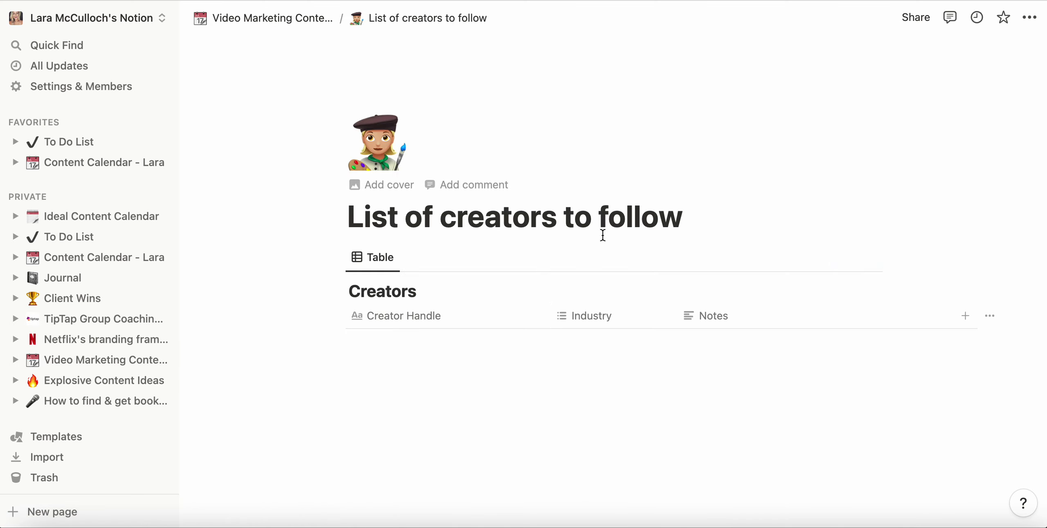
pyautogui.scroll(-15, 271, 311)
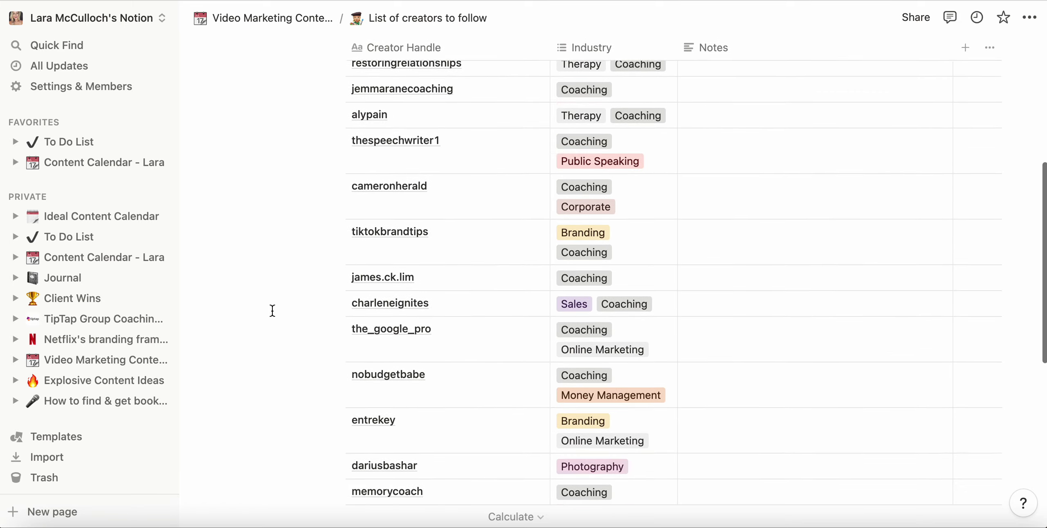
pyautogui.scroll(-4, 273, 310)
pyautogui.scroll(11, 272, 310)
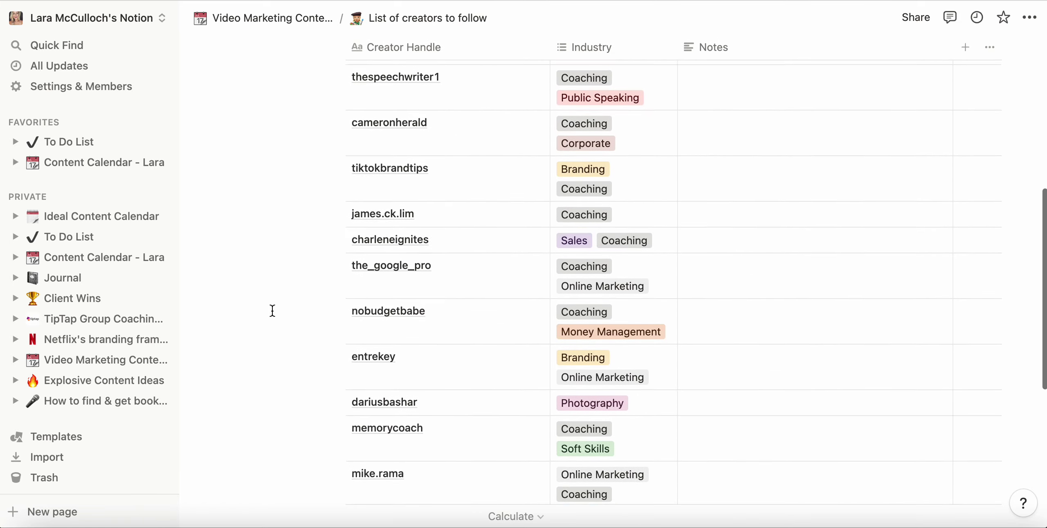
pyautogui.scroll(4, 272, 310)
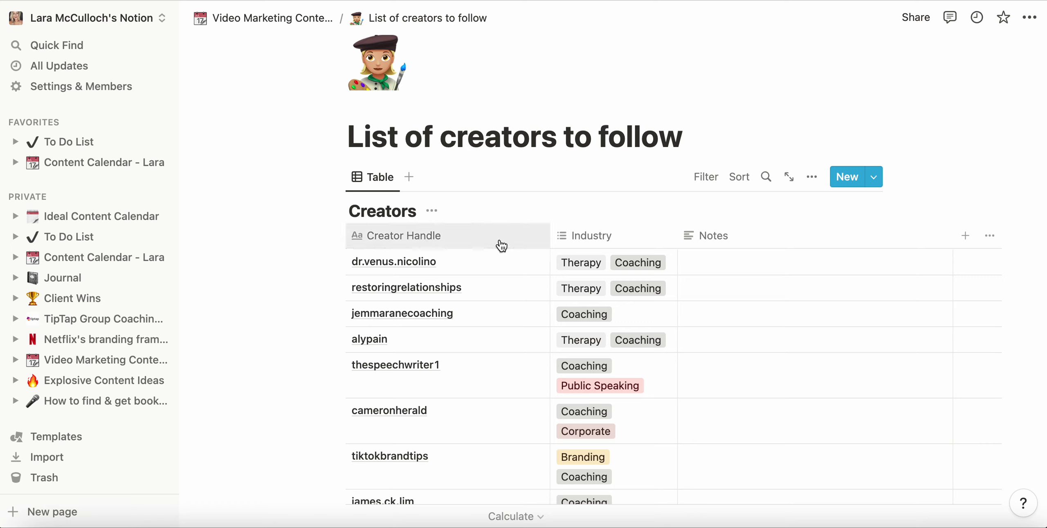
# Step: Add an Industry filter containing Coaching to the Creators table and look over the filtered creators
pyautogui.click(716, 180)
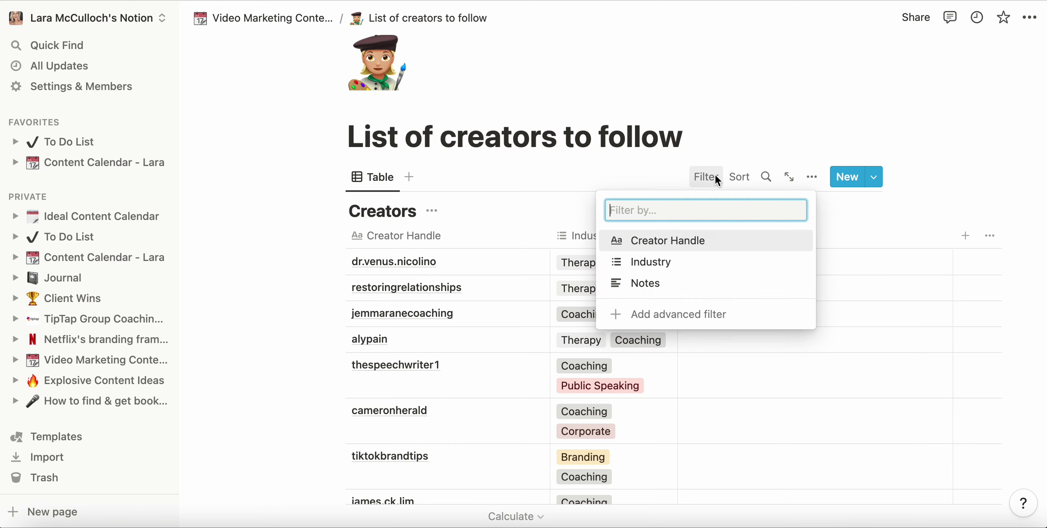
pyautogui.click(654, 261)
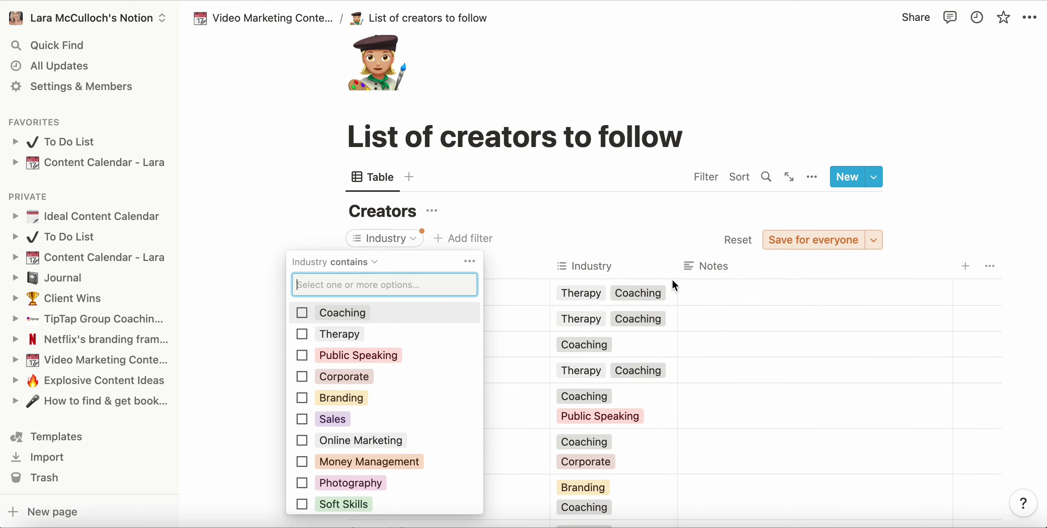
pyautogui.click(303, 315)
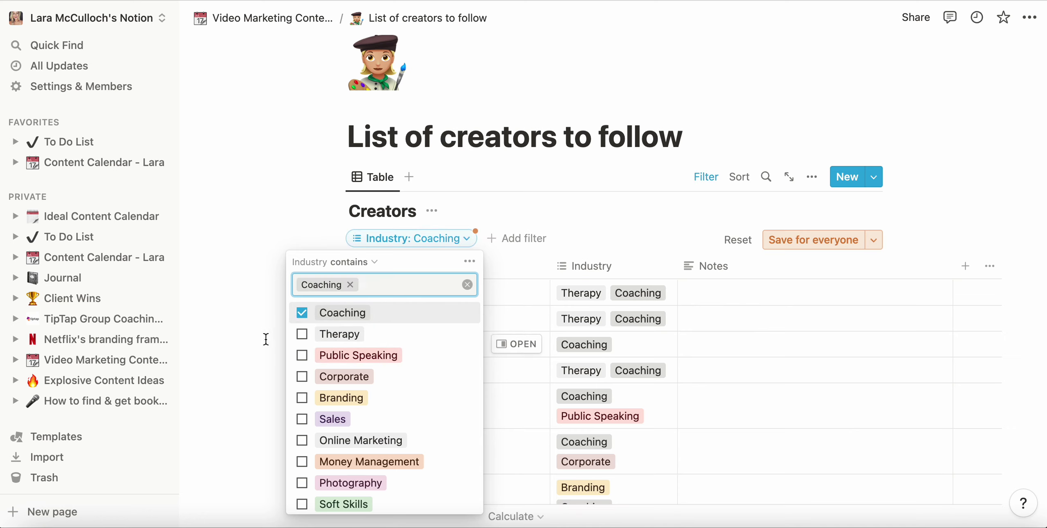
pyautogui.press('BackSpace')
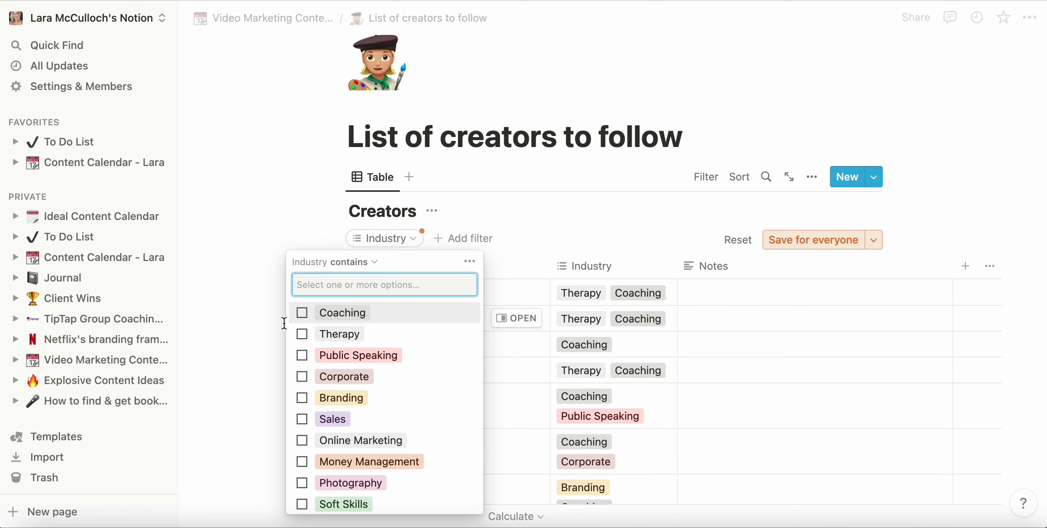
pyautogui.click(302, 313)
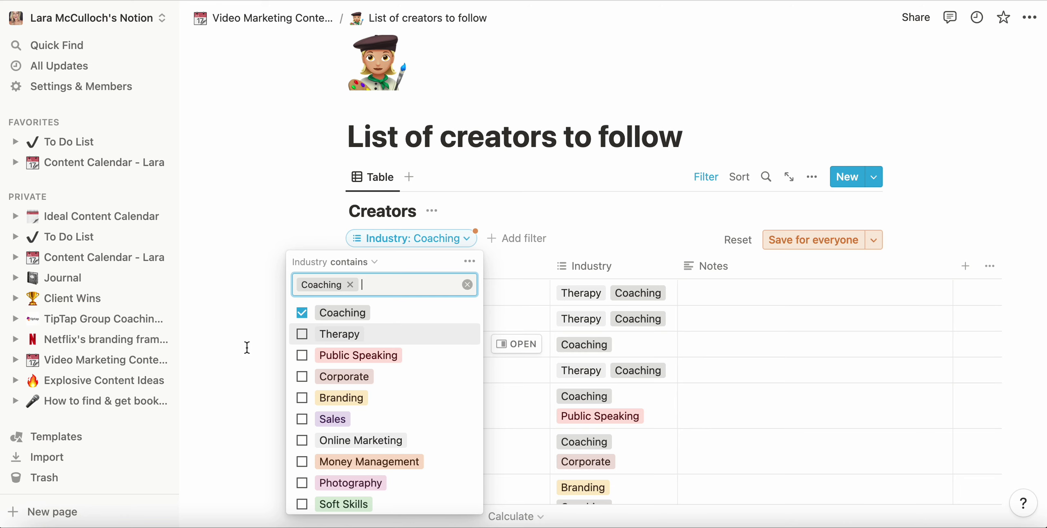
pyautogui.click(247, 347)
pyautogui.scroll(-3, 247, 348)
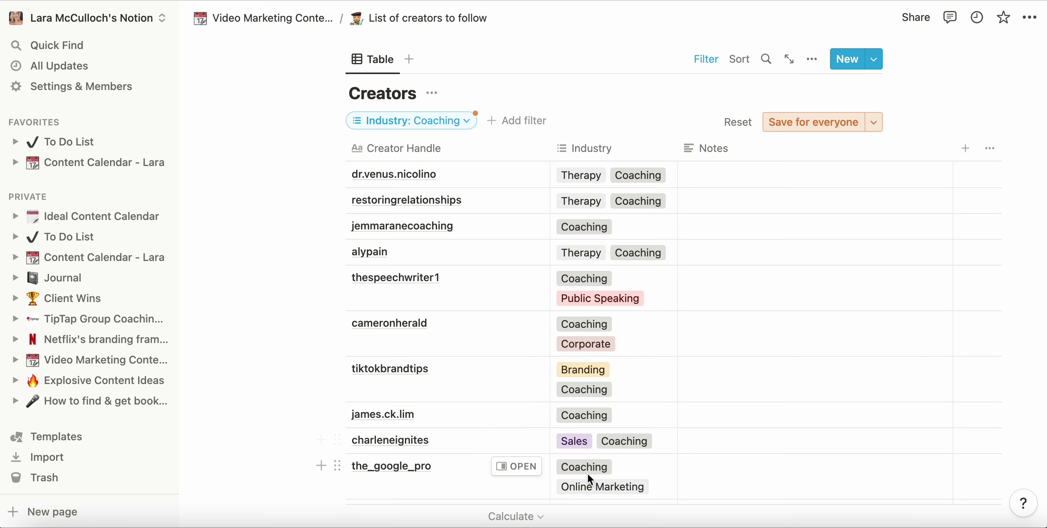
pyautogui.scroll(1, 593, 379)
pyautogui.scroll(2, 593, 378)
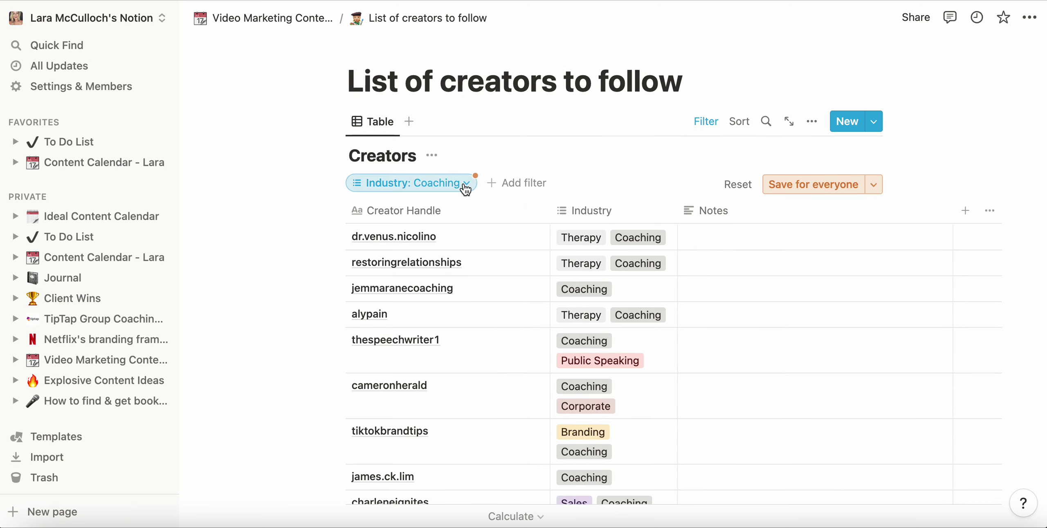
# Step: Clear the Coaching option from the Creators table's Industry filter, keeping the filter without a selection
pyautogui.click(462, 184)
pyautogui.click(328, 257)
pyautogui.click(286, 262)
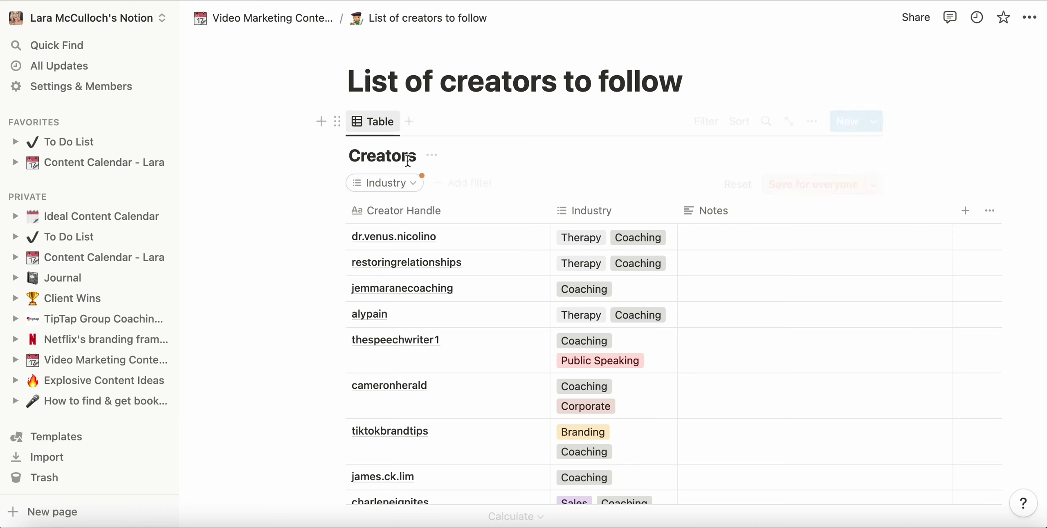
pyautogui.scroll(-2, 450, 275)
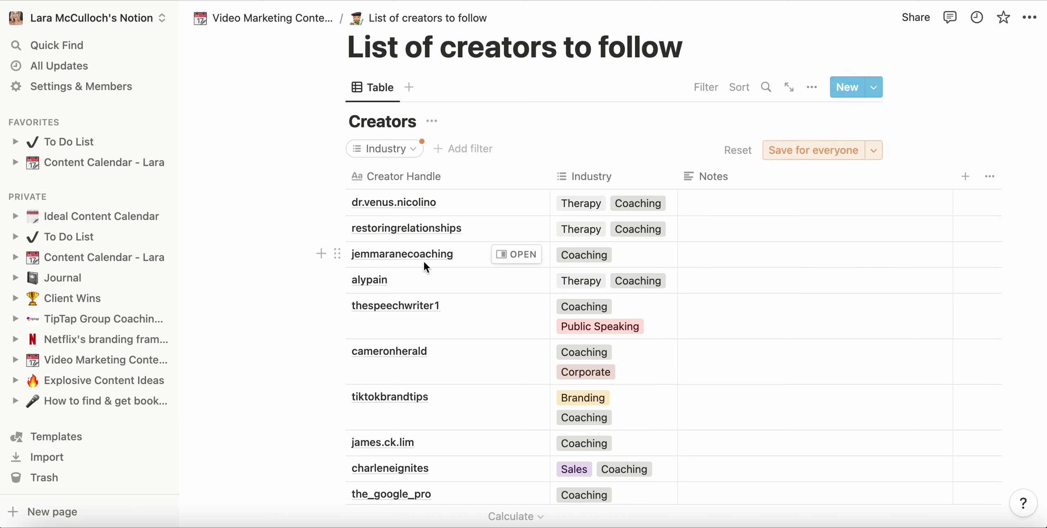
# Step: Return to the Video Marketing Content Planner, open the Video Production Checklist, and look through its task sections
pyautogui.click(321, 18)
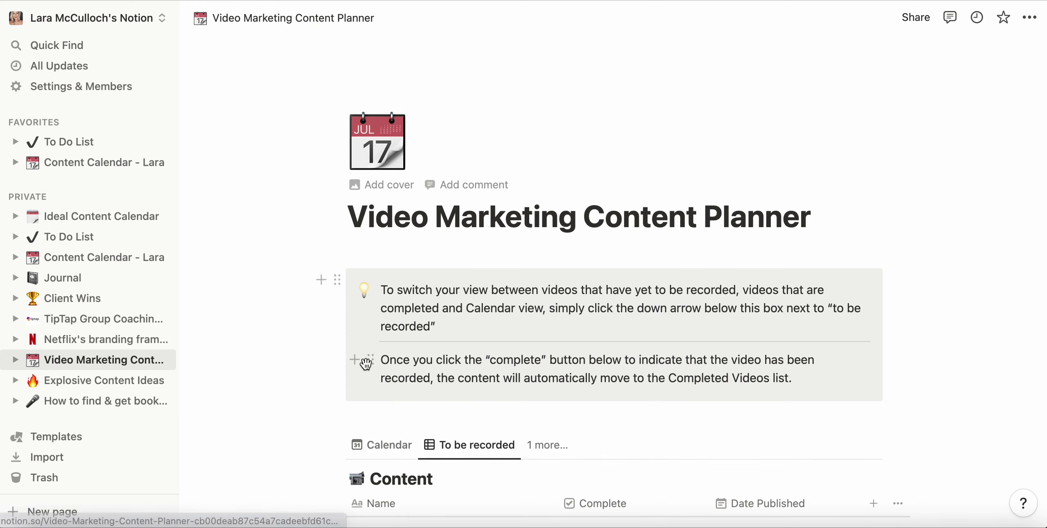
pyautogui.scroll(-8, 366, 363)
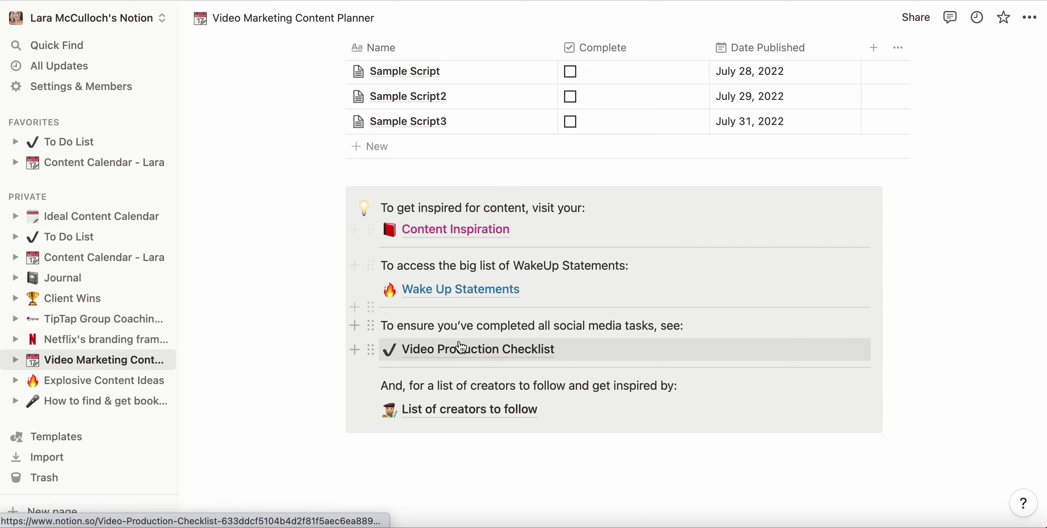
pyautogui.click(451, 351)
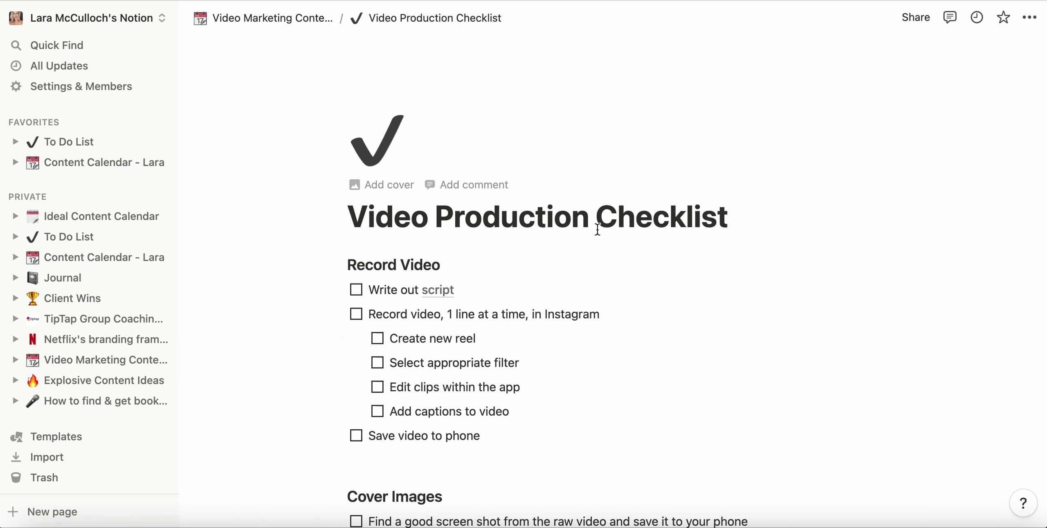
pyautogui.scroll(-20, 597, 229)
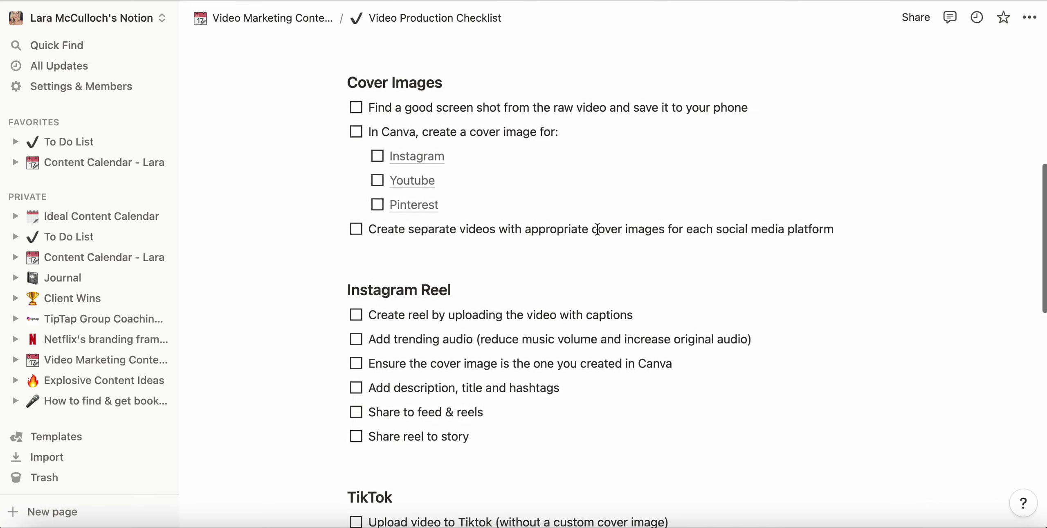
pyautogui.scroll(20, 597, 229)
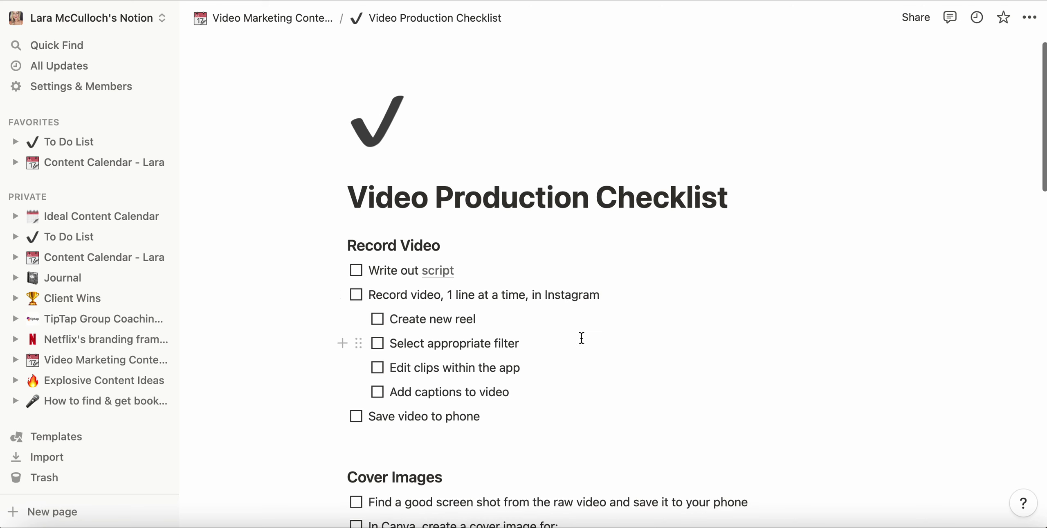
# Step: Review the Record Video, Cover Images and Instagram Reel tasks in the Video Production Checklist
pyautogui.scroll(-3, 578, 333)
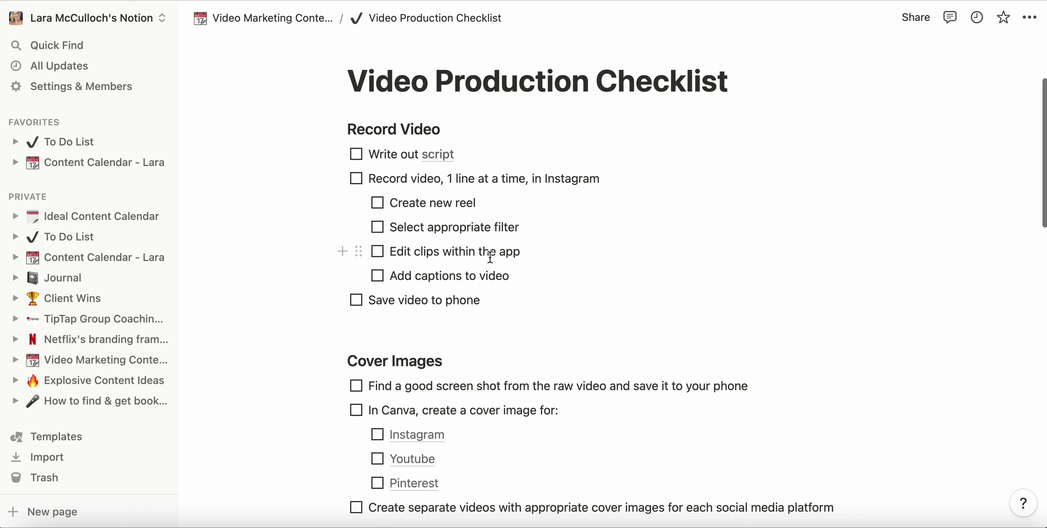
pyautogui.scroll(-1, 492, 256)
pyautogui.scroll(-2, 407, 180)
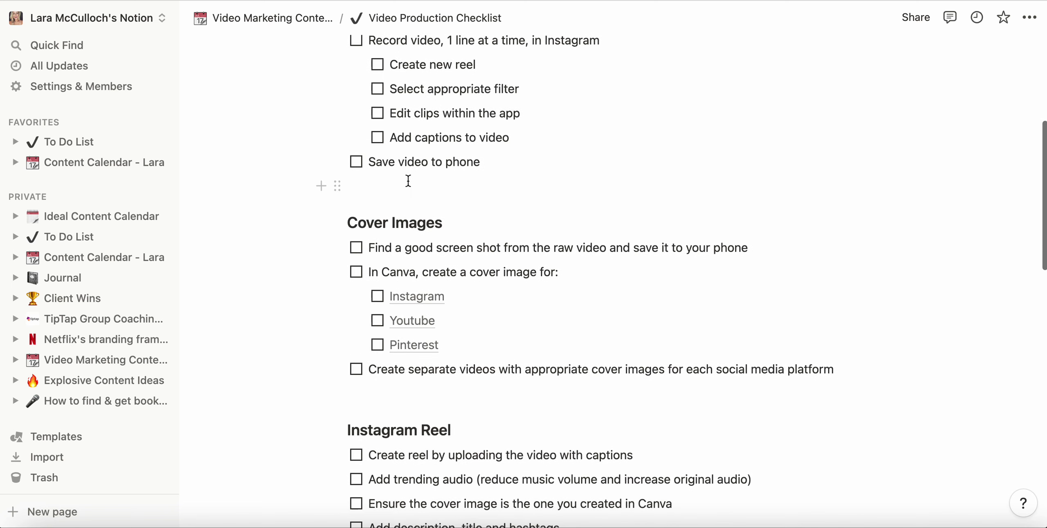
pyautogui.scroll(-2, 467, 166)
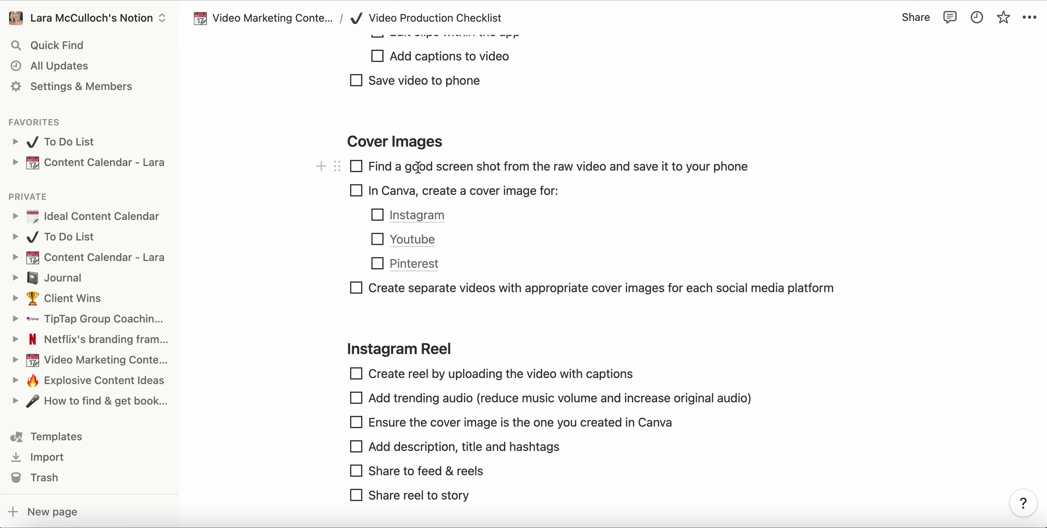
pyautogui.scroll(8, 417, 168)
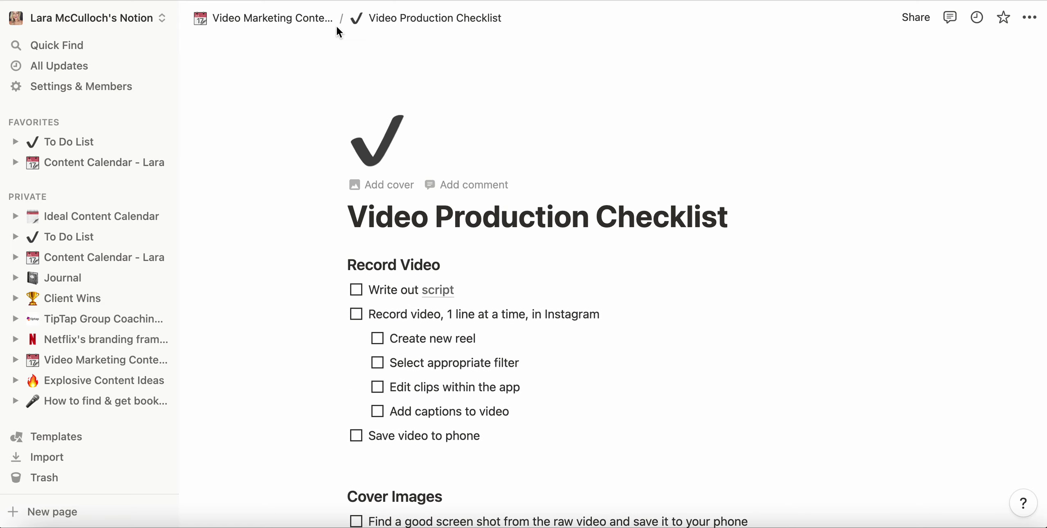
# Step: Return to the Video Marketing Content Planner, briefly open List of creators to follow, and go back to the planner
pyautogui.click(299, 19)
pyautogui.scroll(-10, 301, 260)
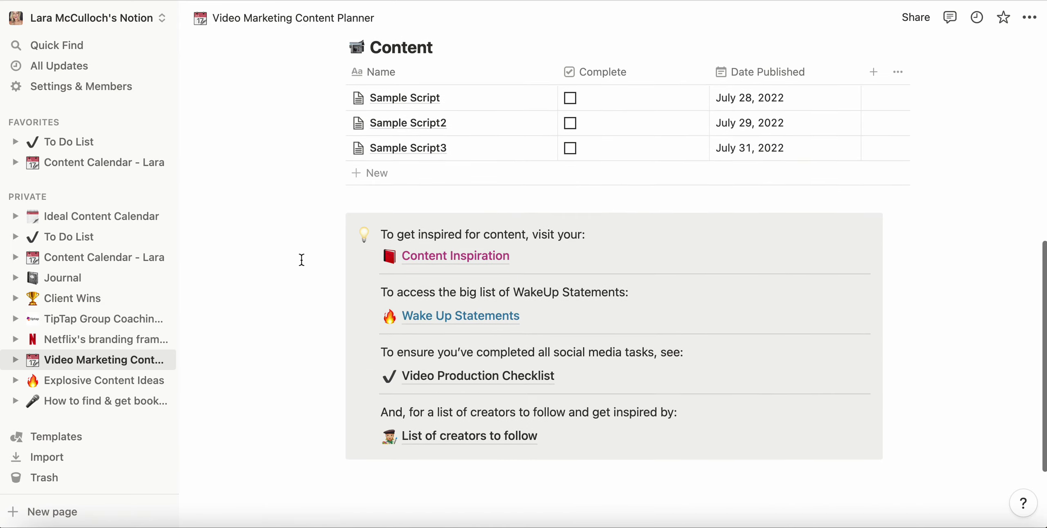
pyautogui.scroll(-3, 301, 259)
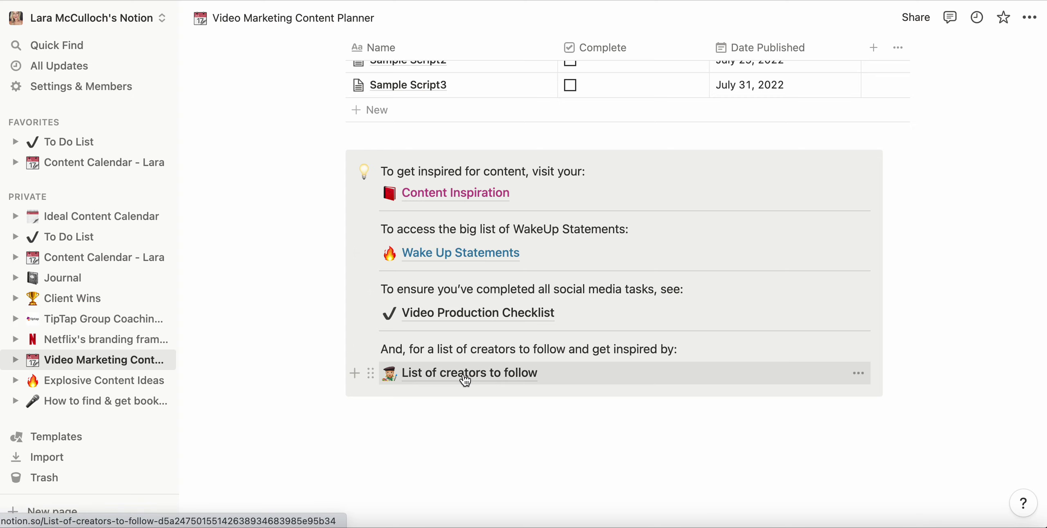
pyautogui.click(465, 379)
pyautogui.click(257, 18)
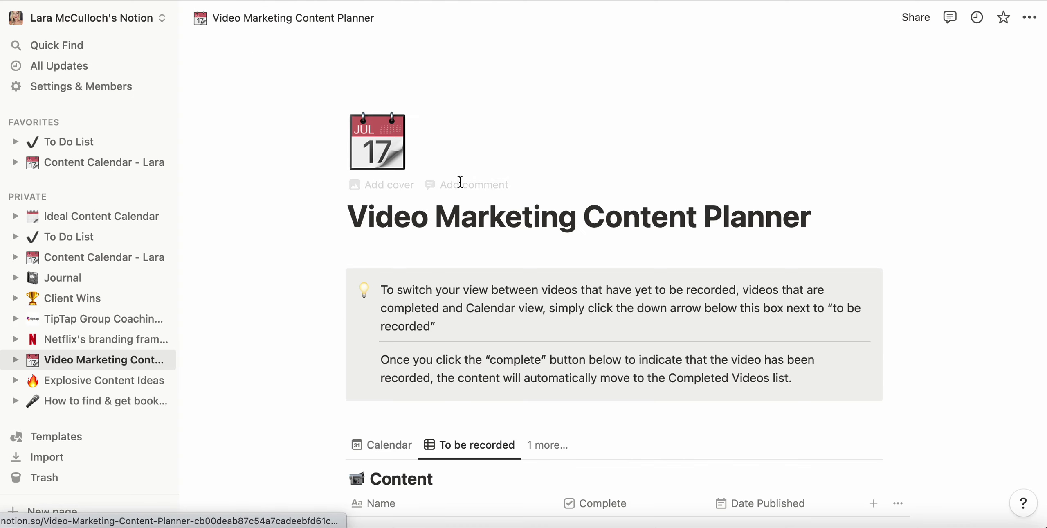
# Step: Open Content Inspiration from the planner's resource links and look over the Notion Web Clipper instructions and Media table
pyautogui.scroll(-10, 514, 217)
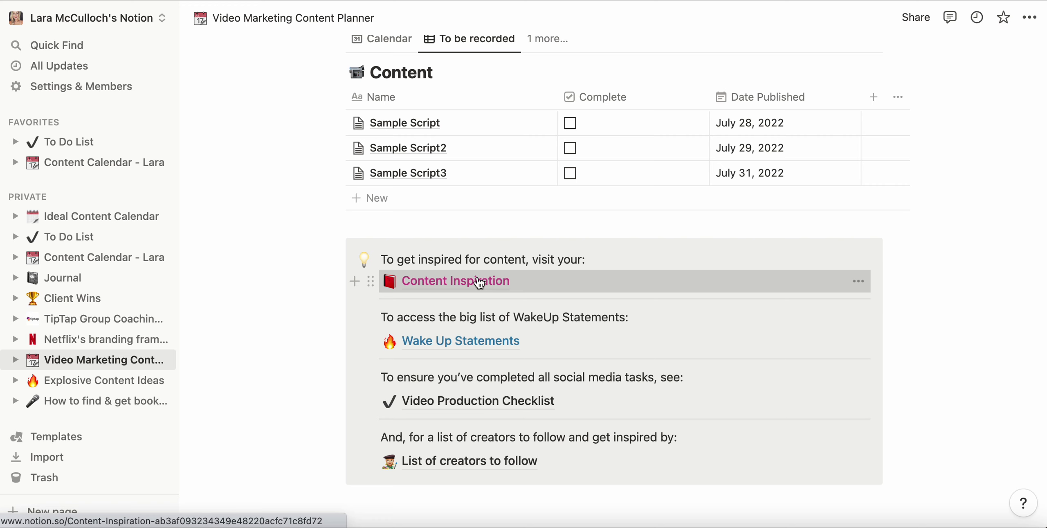
pyautogui.click(480, 282)
pyautogui.scroll(-3, 550, 234)
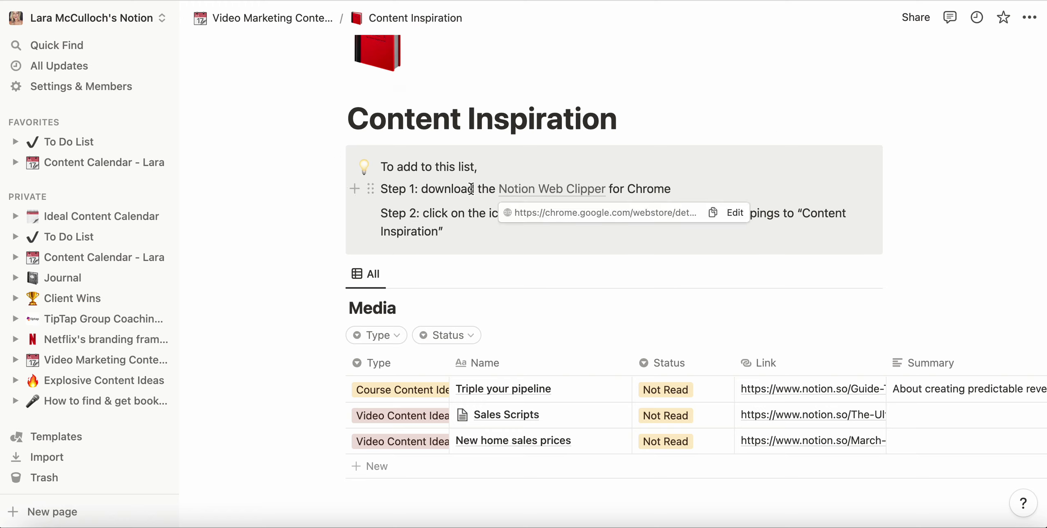
pyautogui.moveTo(535, 193)
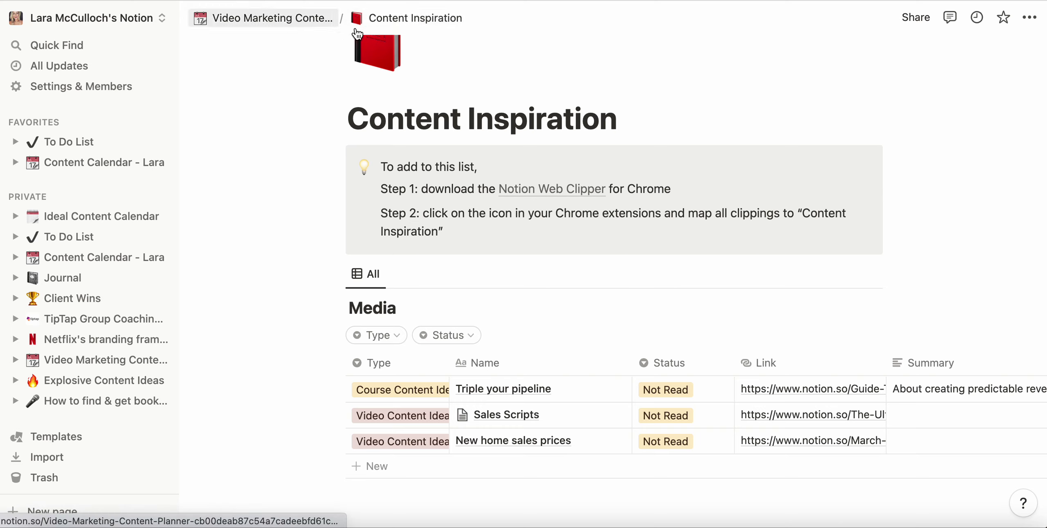
pyautogui.scroll(-5, 291, 229)
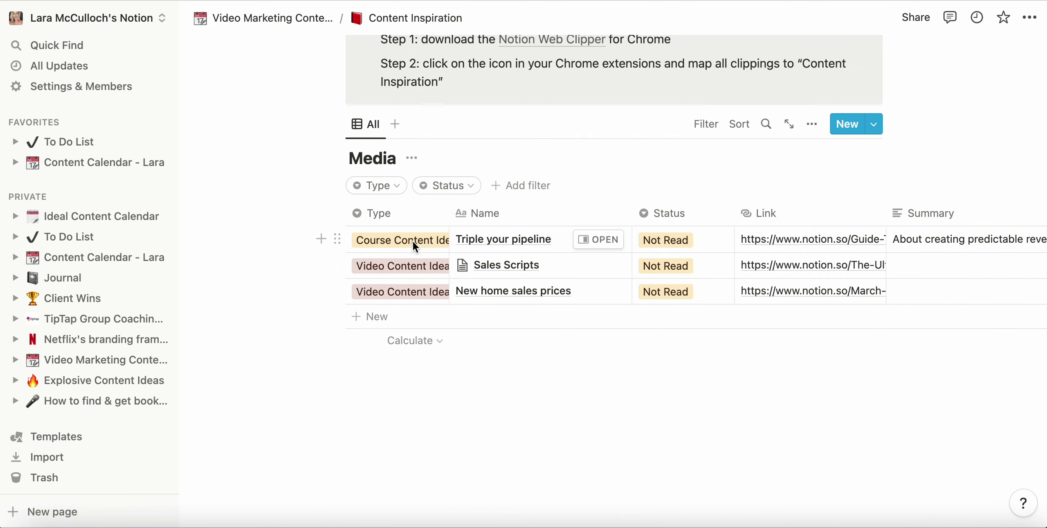
# Step: Open the link saved for Triple your pipeline in the Media table and skim the clipped guide
pyautogui.click(808, 241)
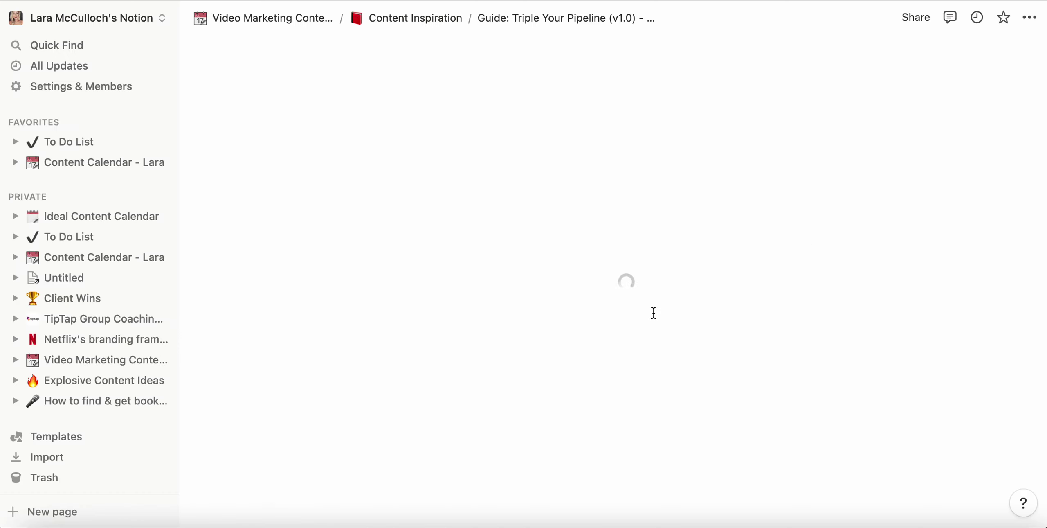
pyautogui.scroll(-15, 777, 297)
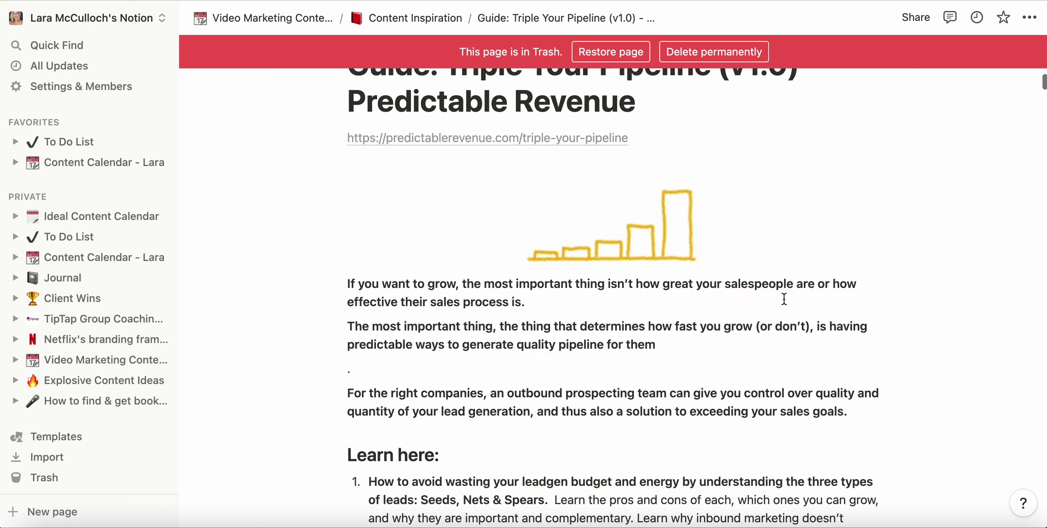
pyautogui.scroll(-15, 784, 299)
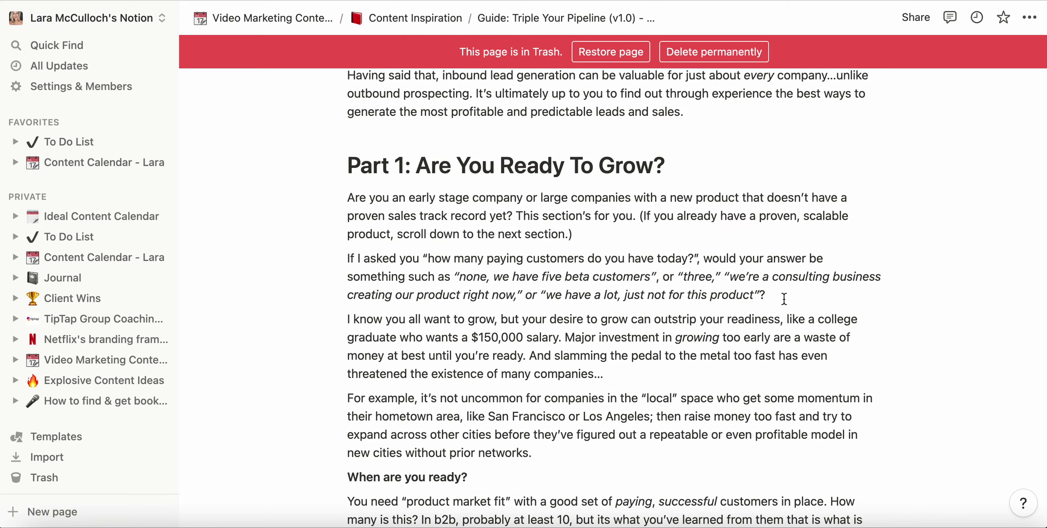
pyautogui.scroll(20, 784, 299)
# Step: Go back to the Video Marketing Content Planner and look over its instructions, To be recorded list and resource links
pyautogui.click(276, 21)
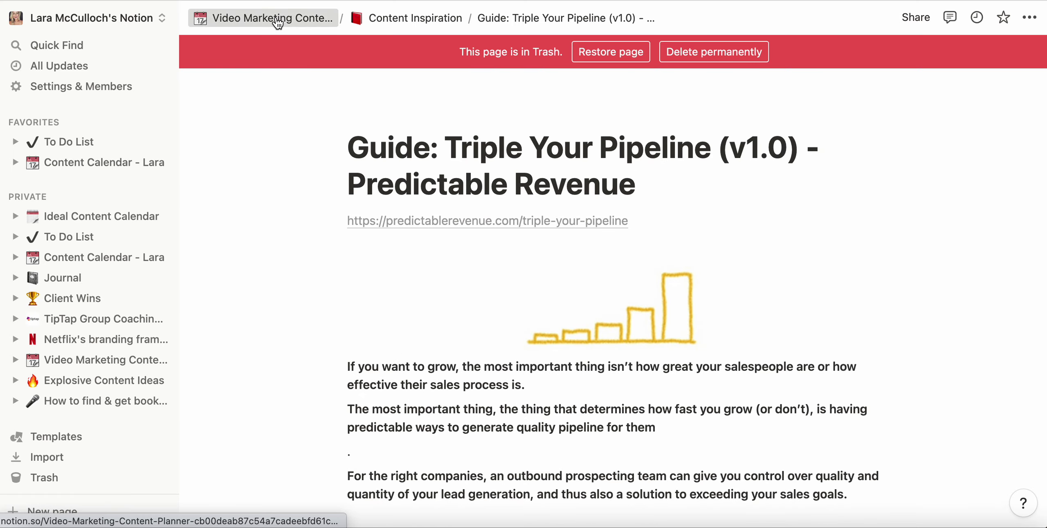
pyautogui.scroll(-1, 322, 357)
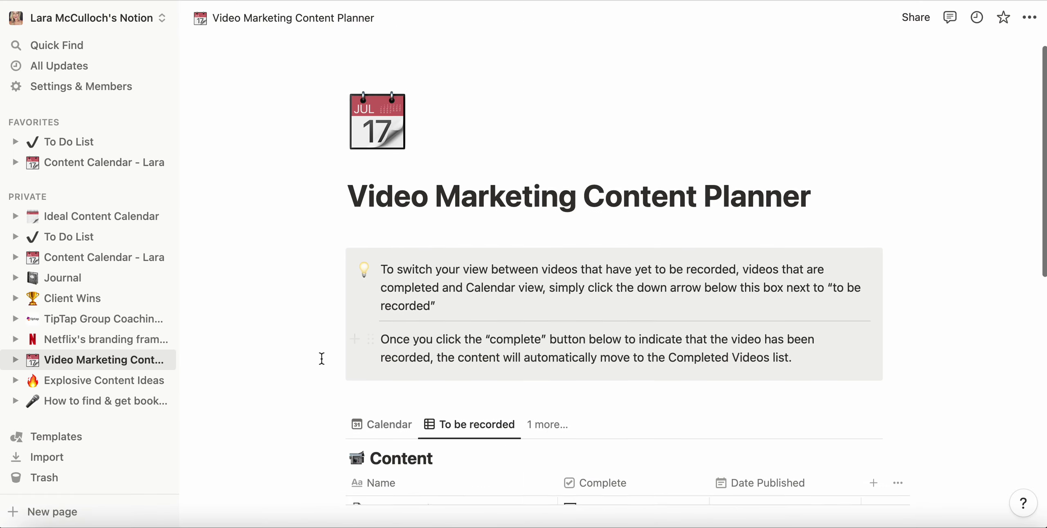
pyautogui.scroll(-5, 321, 358)
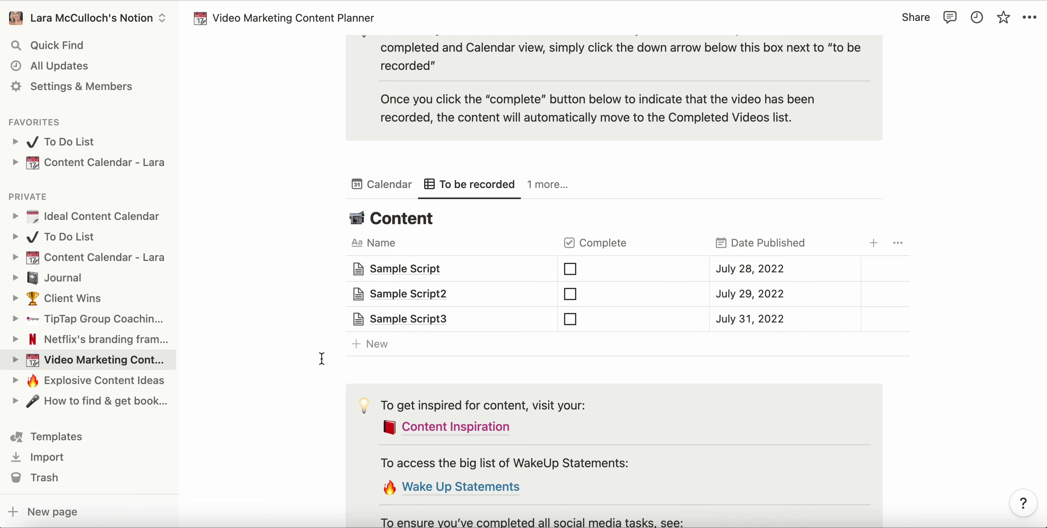